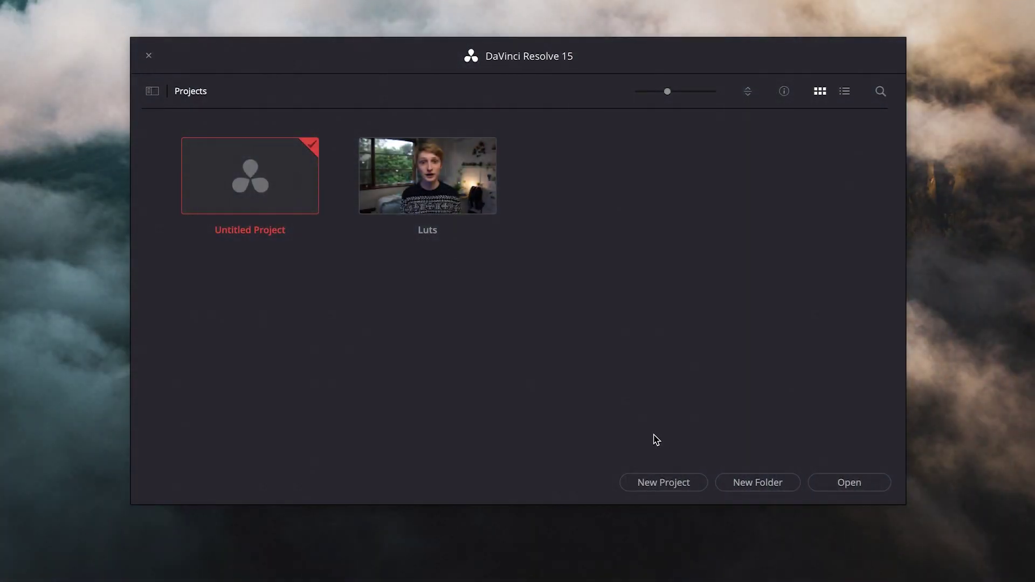
- Create a new project named 'Making Your own'
{"action": "left_click", "coordinate": [650, 485]}
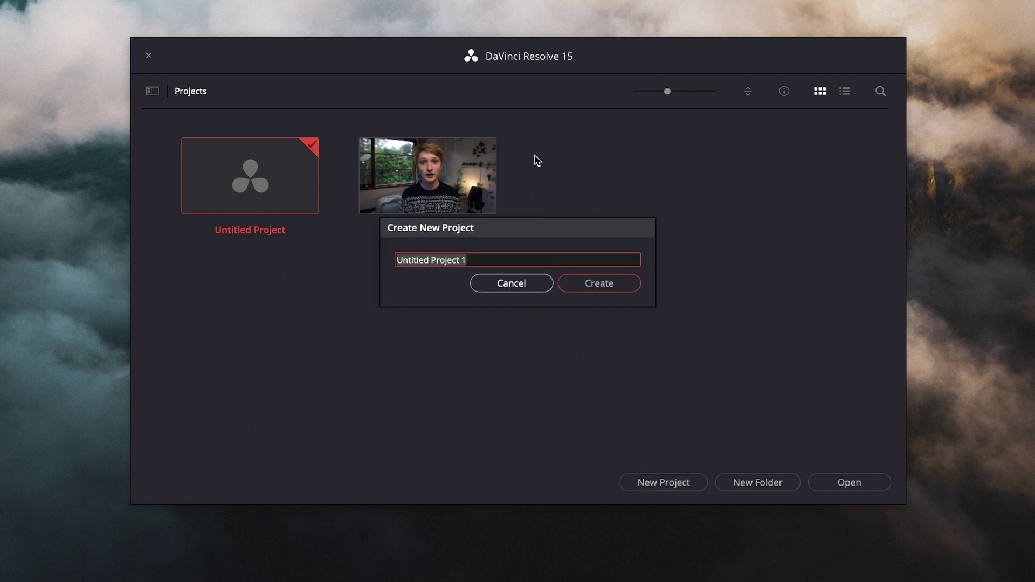
{"action": "key", "text": "BackSpace"}
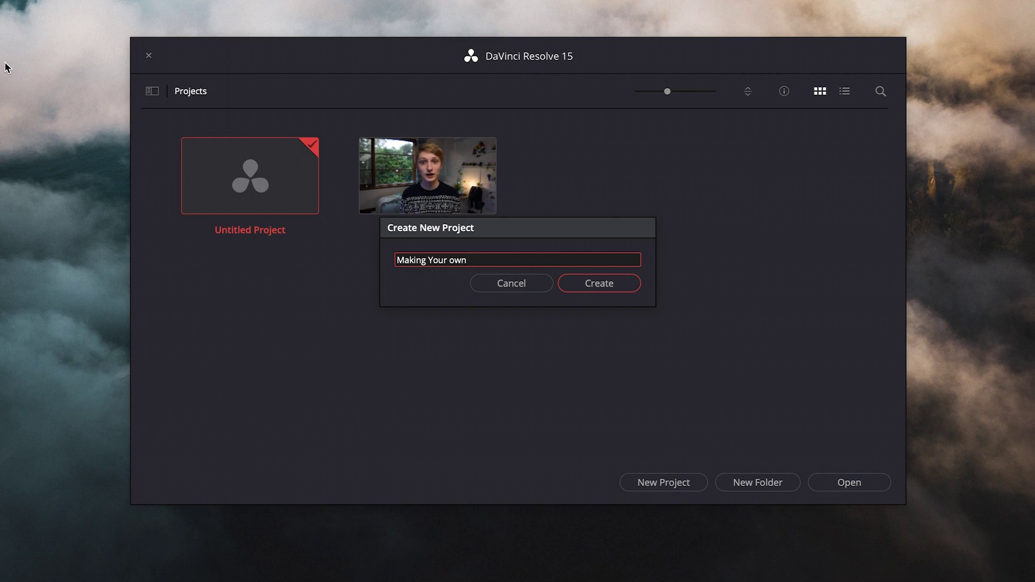
{"action": "key", "text": "Return"}
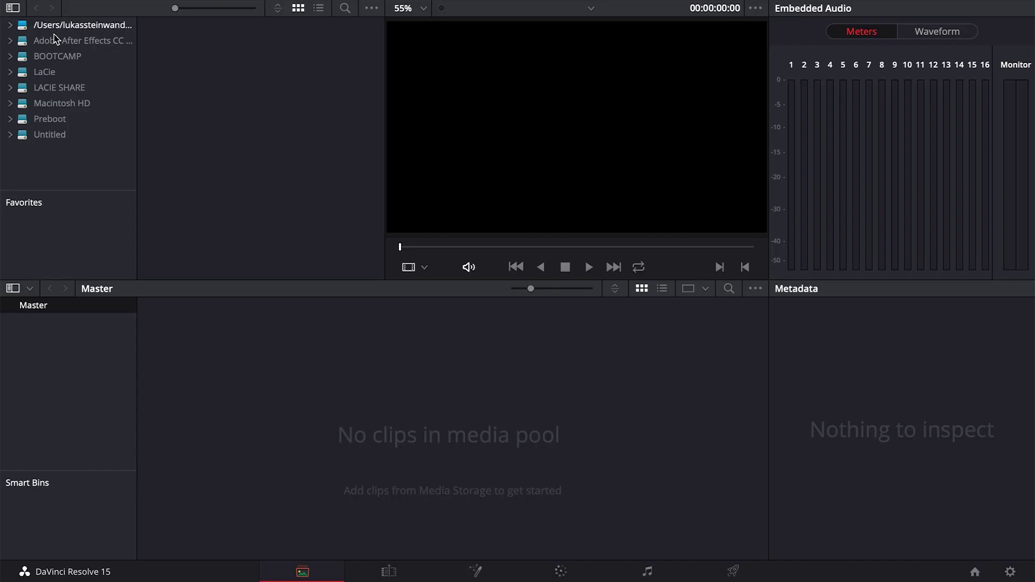
- Import DSC_0038.MOV from Untitled/DCIM/136D5500 into the media pool and go to the Edit page
{"action": "left_click", "coordinate": [49, 134]}
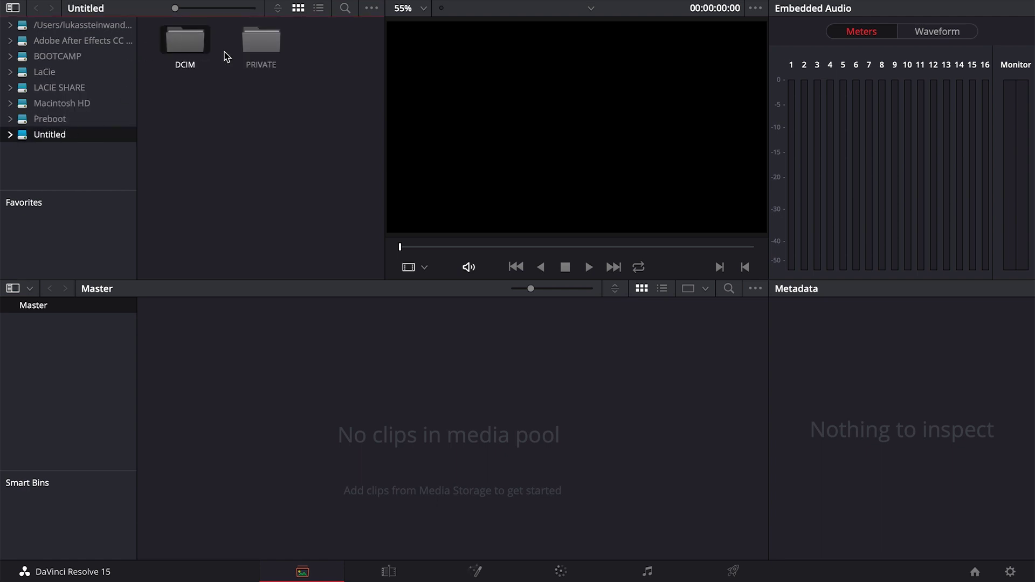
{"action": "double_click", "coordinate": [195, 50]}
{"action": "double_click", "coordinate": [243, 46]}
{"action": "scroll", "coordinate": [381, 76], "scroll_direction": "down", "scroll_amount": 10}
{"action": "left_click", "coordinate": [258, 97]}
{"action": "key", "text": "space"}
{"action": "left_click_drag", "start_coordinate": [259, 97], "coordinate": [350, 409]}
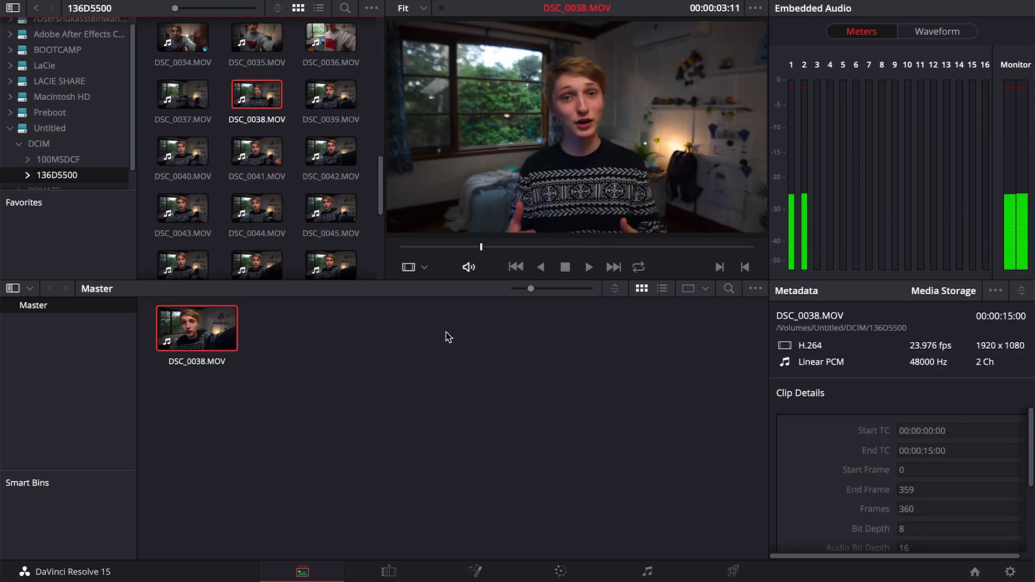
{"action": "left_click", "coordinate": [388, 571]}
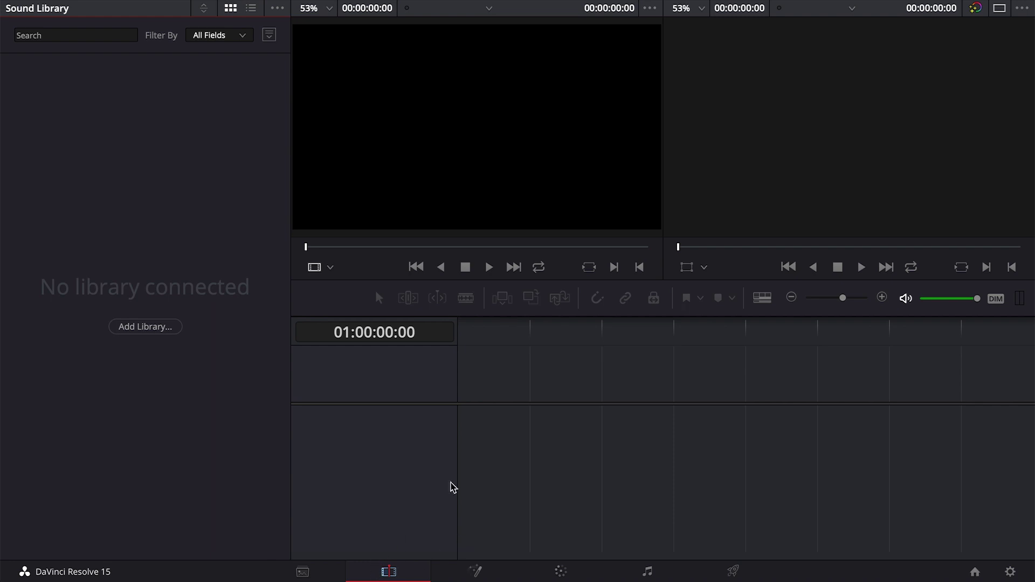
- Place DSC_0038.MOV on a new timeline from the Media Pool
{"action": "left_click", "coordinate": [111, 1]}
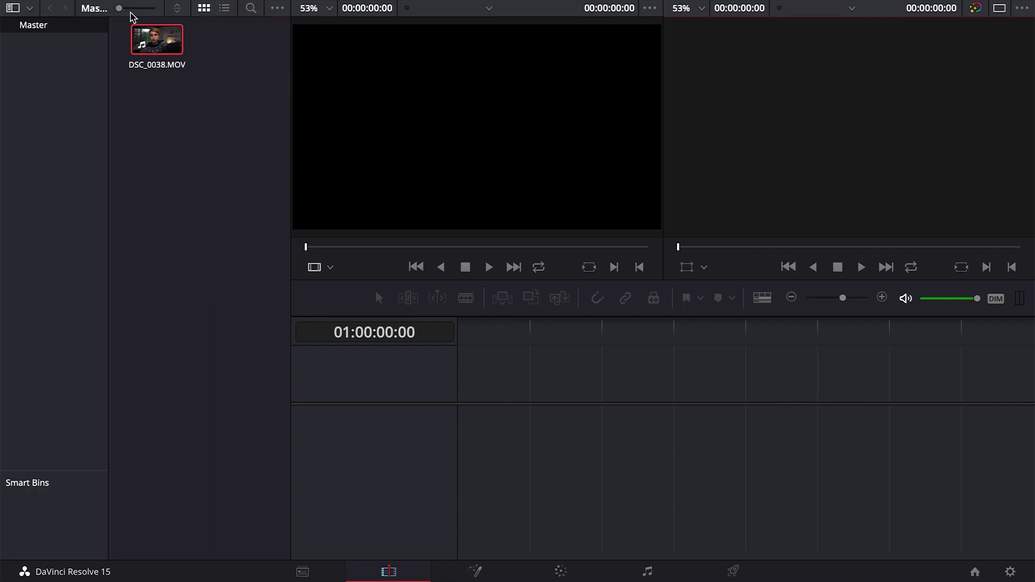
{"action": "left_click", "coordinate": [167, 43]}
{"action": "left_click_drag", "start_coordinate": [168, 43], "coordinate": [485, 429]}
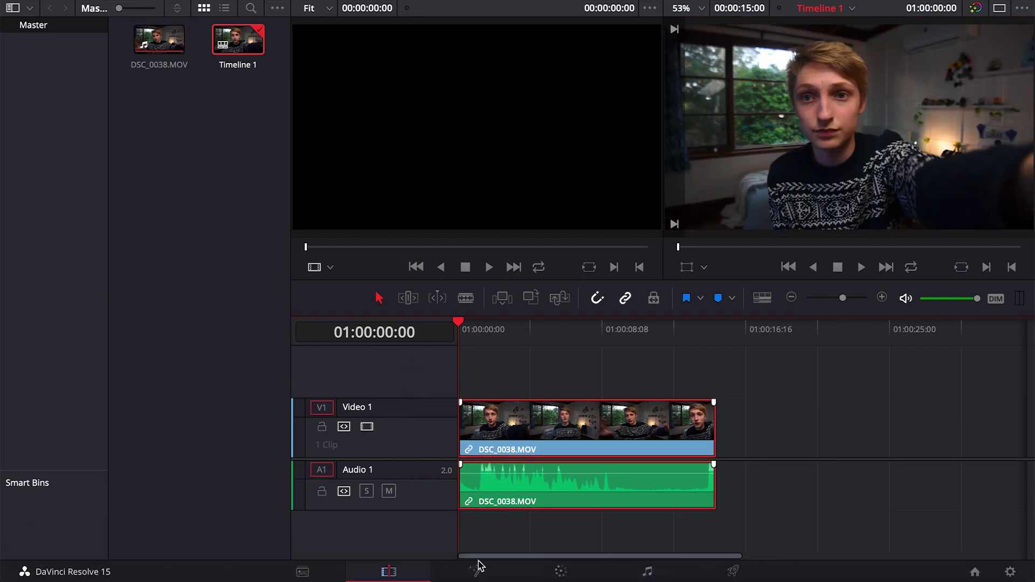
- On the Color page, reposition the grade node, widen the viewer and scrub to a later frame
{"action": "left_click", "coordinate": [566, 576]}
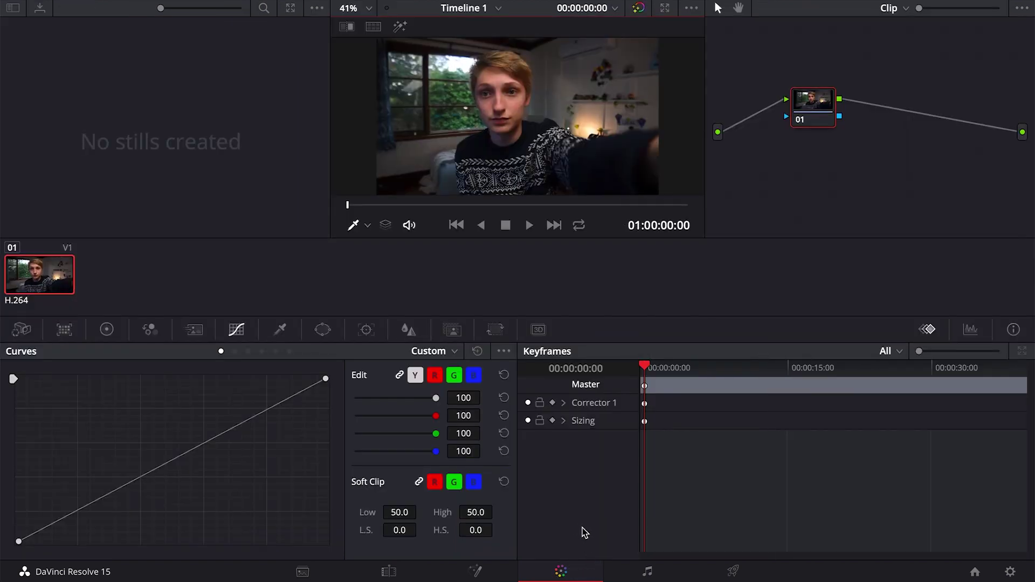
{"action": "left_click_drag", "start_coordinate": [805, 110], "coordinate": [776, 86]}
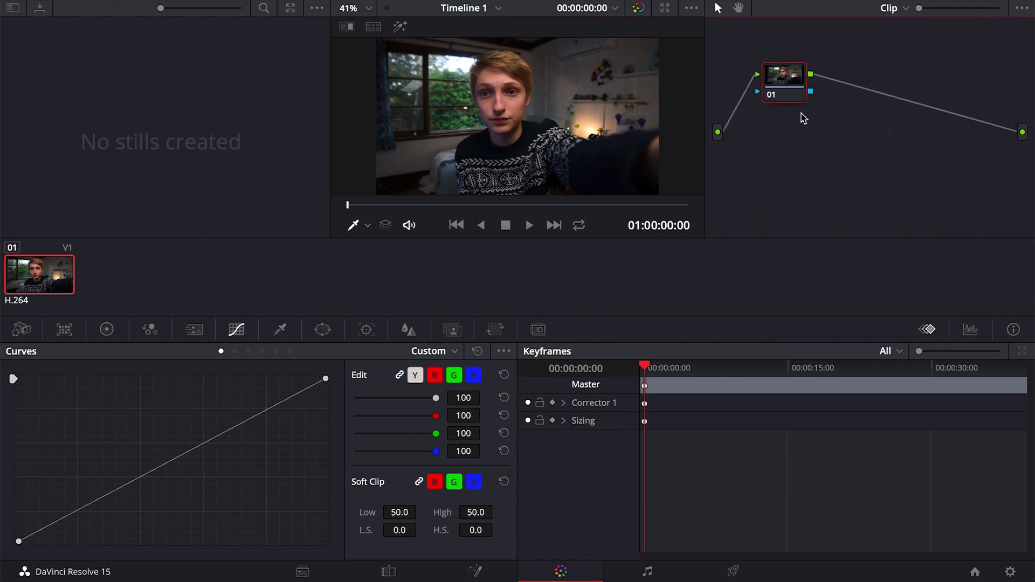
{"action": "left_click_drag", "start_coordinate": [777, 80], "coordinate": [729, 132]}
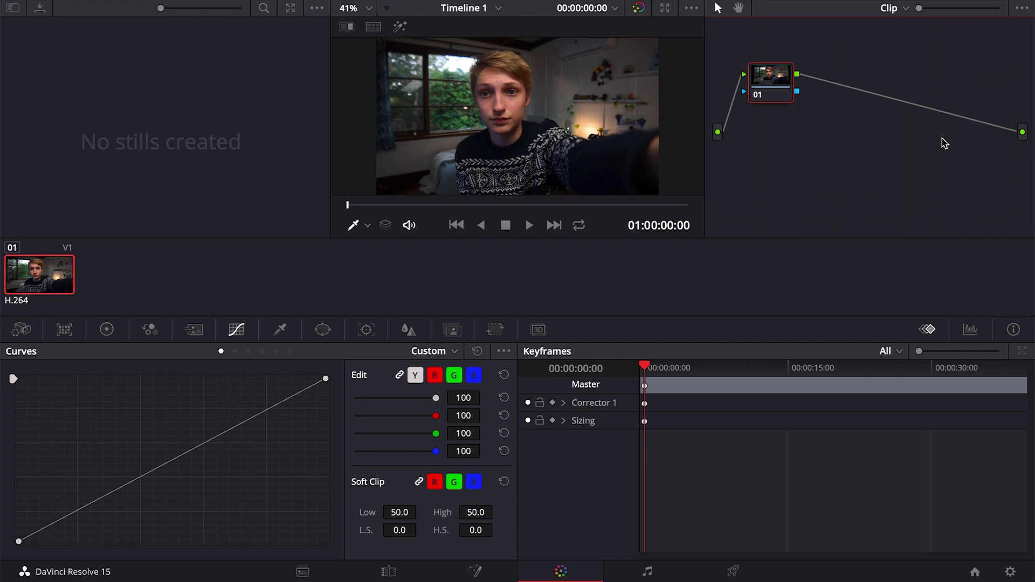
{"action": "left_click_drag", "start_coordinate": [778, 94], "coordinate": [776, 83]}
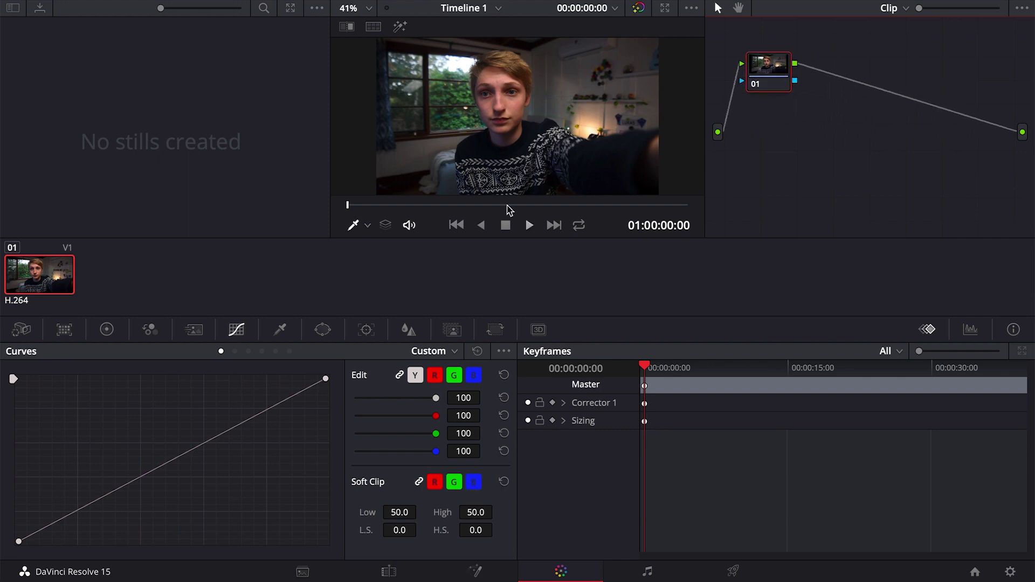
{"action": "left_click_drag", "start_coordinate": [327, 219], "coordinate": [161, 229]}
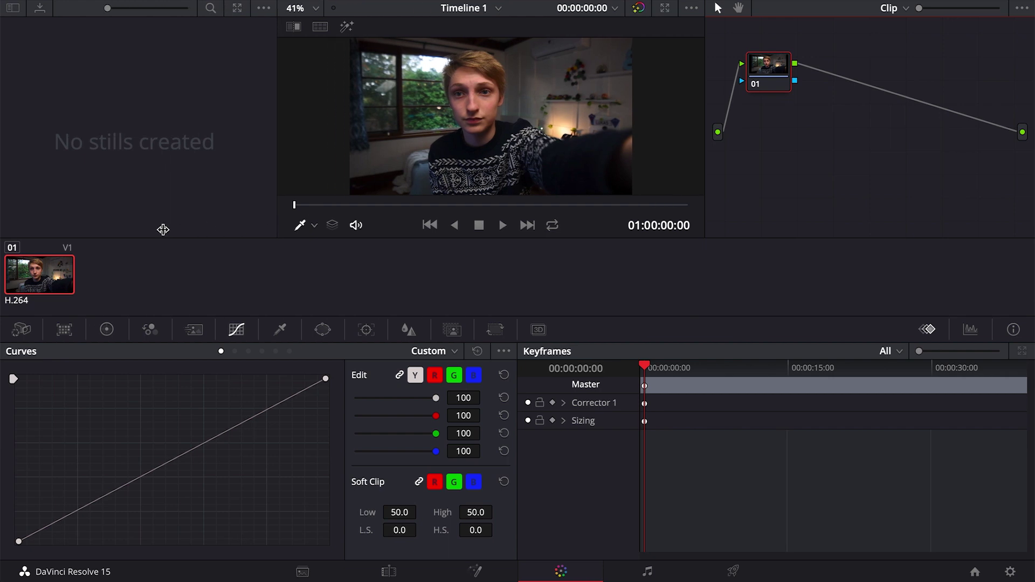
{"action": "left_click", "coordinate": [762, 46]}
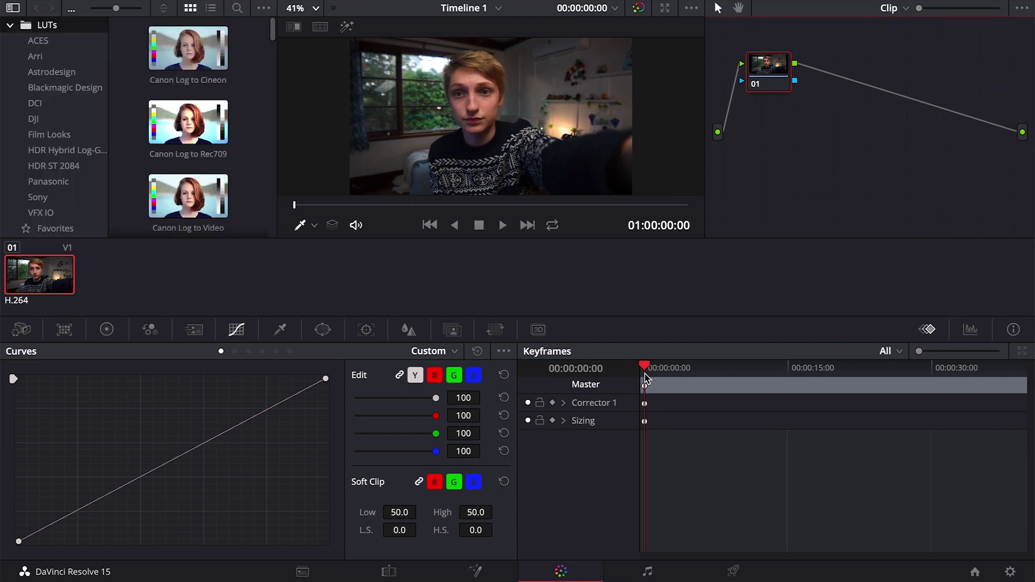
{"action": "left_click_drag", "start_coordinate": [644, 367], "coordinate": [715, 368]}
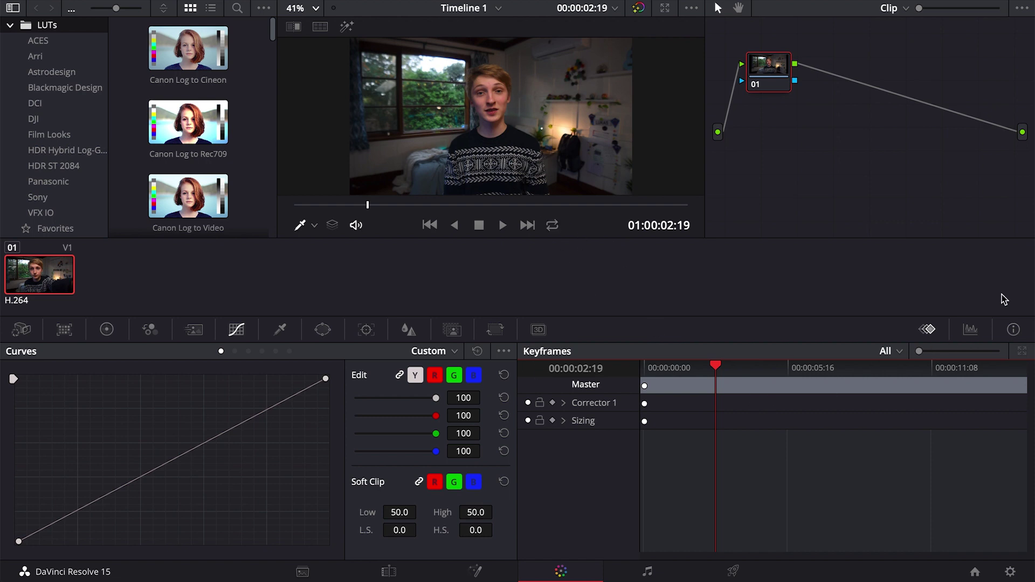
- Show the RGB parade, pull the custom curve's top highlight point down, and sample the image onto the curve
{"action": "left_click", "coordinate": [972, 331]}
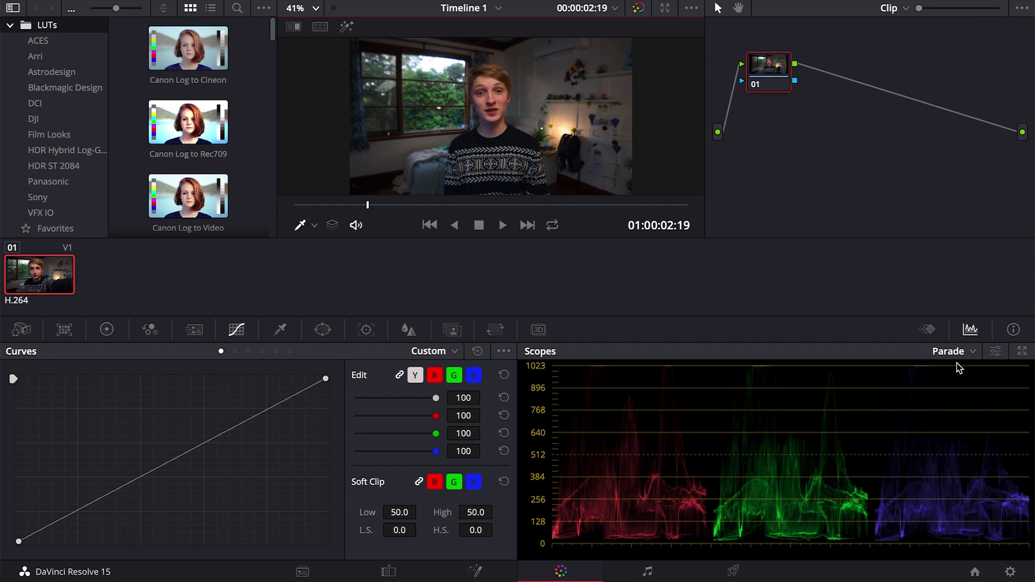
{"action": "scroll", "coordinate": [775, 474], "scroll_direction": "up", "scroll_amount": 3}
{"action": "scroll", "coordinate": [775, 474], "scroll_direction": "down", "scroll_amount": 3}
{"action": "left_click", "coordinate": [326, 379]}
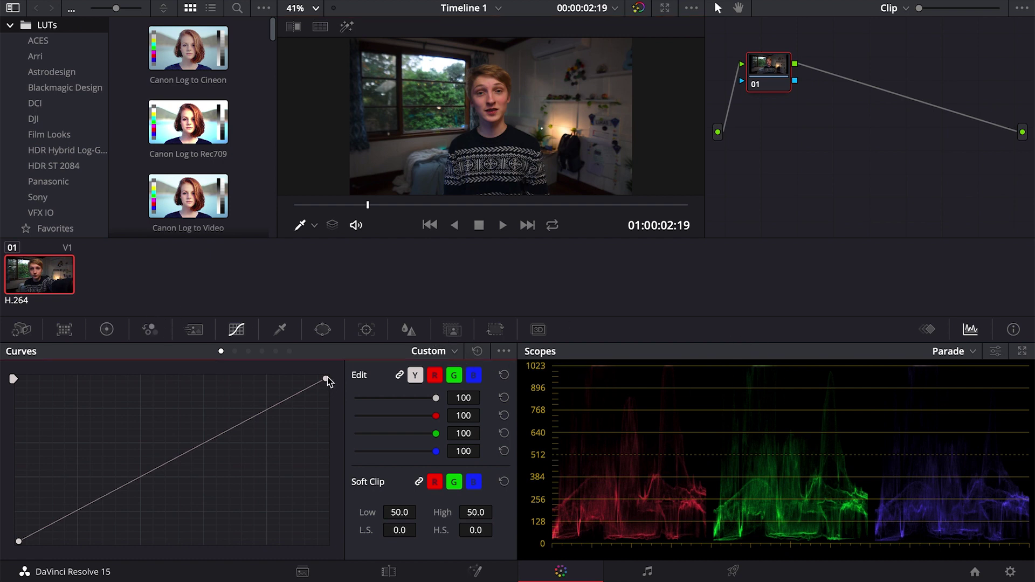
{"action": "mouse_move", "coordinate": [326, 382]}
{"action": "left_mouse_down"}
{"action": "mouse_move", "coordinate": [326, 405]}
{"action": "mouse_move", "coordinate": [331, 376]}
{"action": "mouse_move", "coordinate": [335, 412]}
{"action": "mouse_move", "coordinate": [334, 394]}
{"action": "left_mouse_up"}
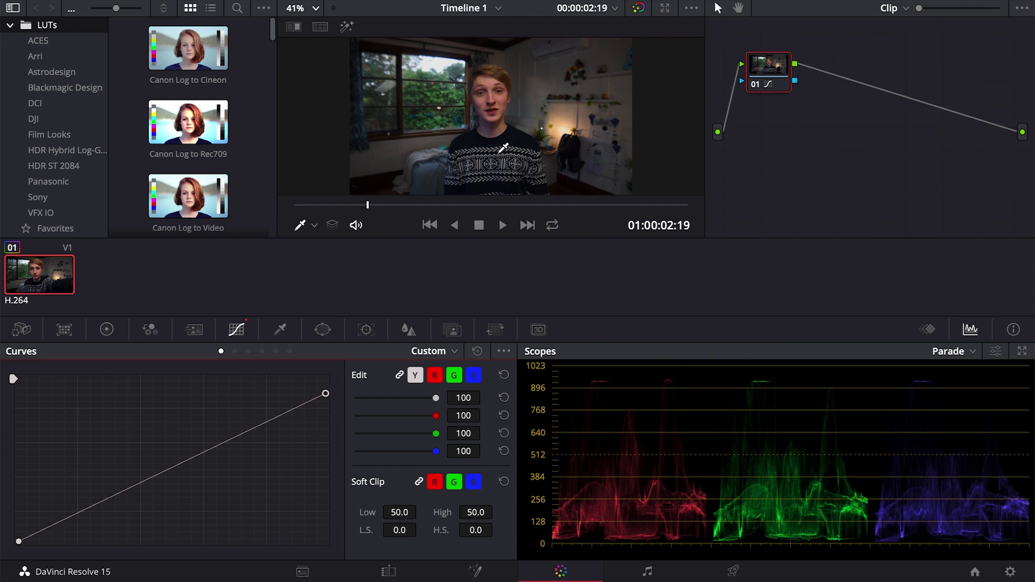
{"action": "left_click", "coordinate": [446, 56]}
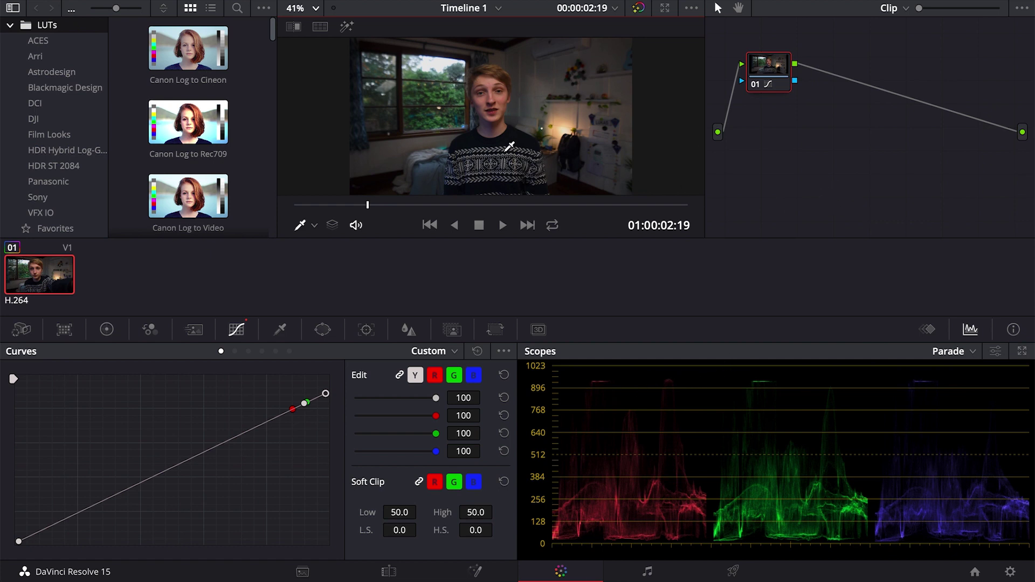
- Nudge the Gamma balance wheel slightly in the primary color wheels
{"action": "left_click", "coordinate": [107, 329]}
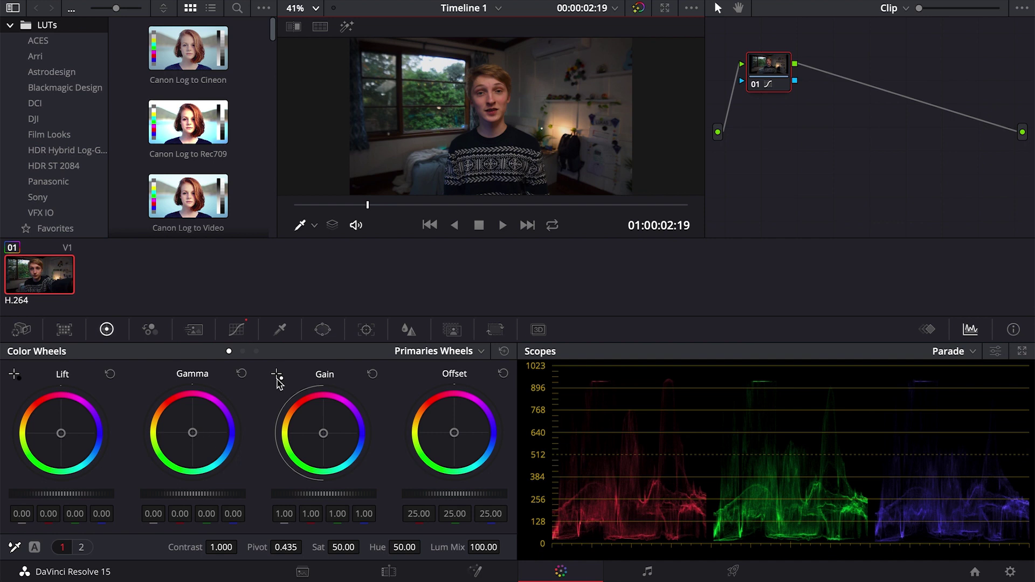
{"action": "left_click_drag", "start_coordinate": [193, 433], "coordinate": [192, 431]}
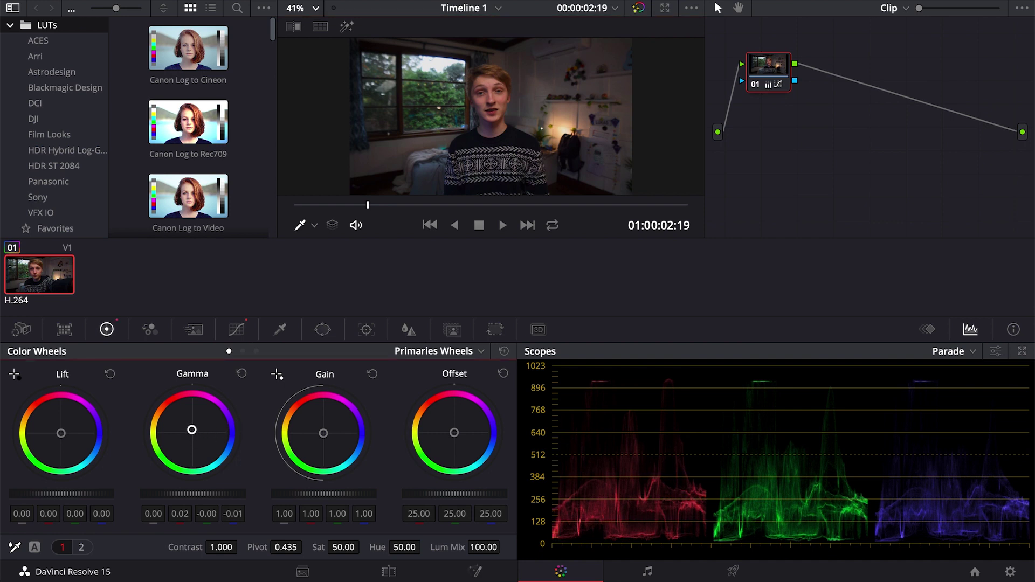
{"action": "left_click_drag", "start_coordinate": [192, 430], "coordinate": [193, 431]}
- Widen the viewer, preview Bars and Log wheel modes, then return to Curves with an enlarged viewer
{"action": "left_click_drag", "start_coordinate": [704, 171], "coordinate": [768, 171]}
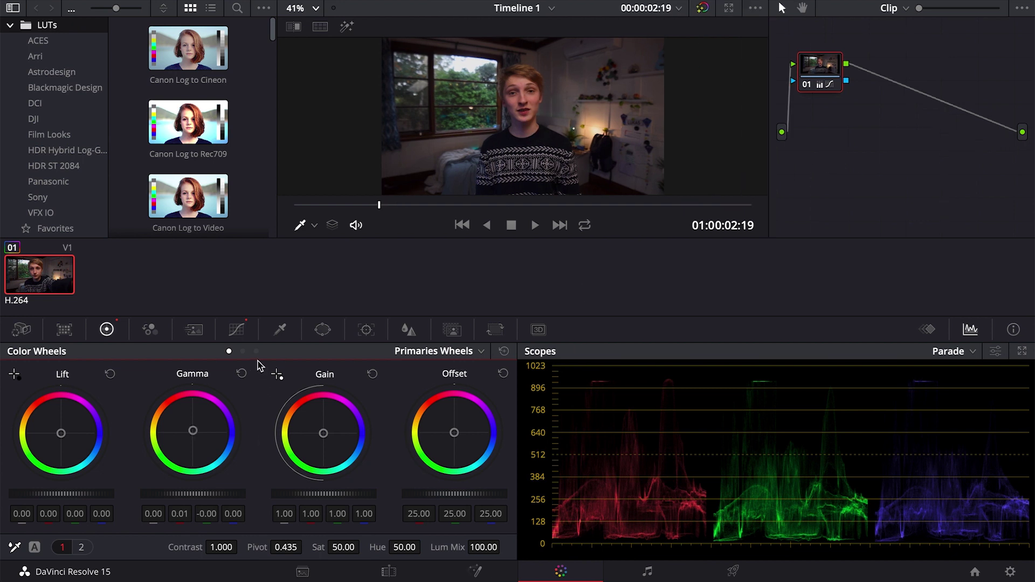
{"action": "left_click", "coordinate": [242, 352]}
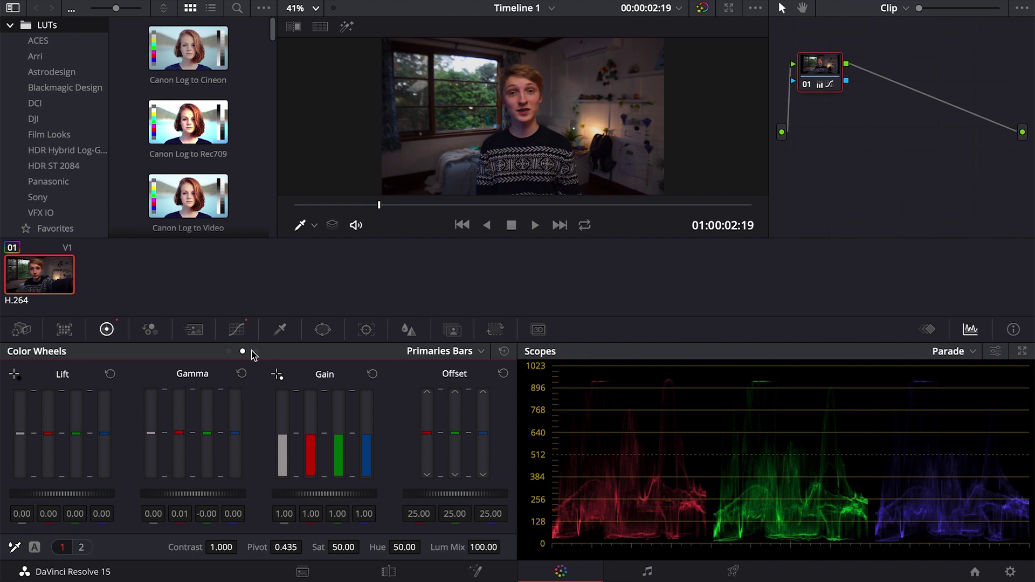
{"action": "left_click", "coordinate": [256, 351]}
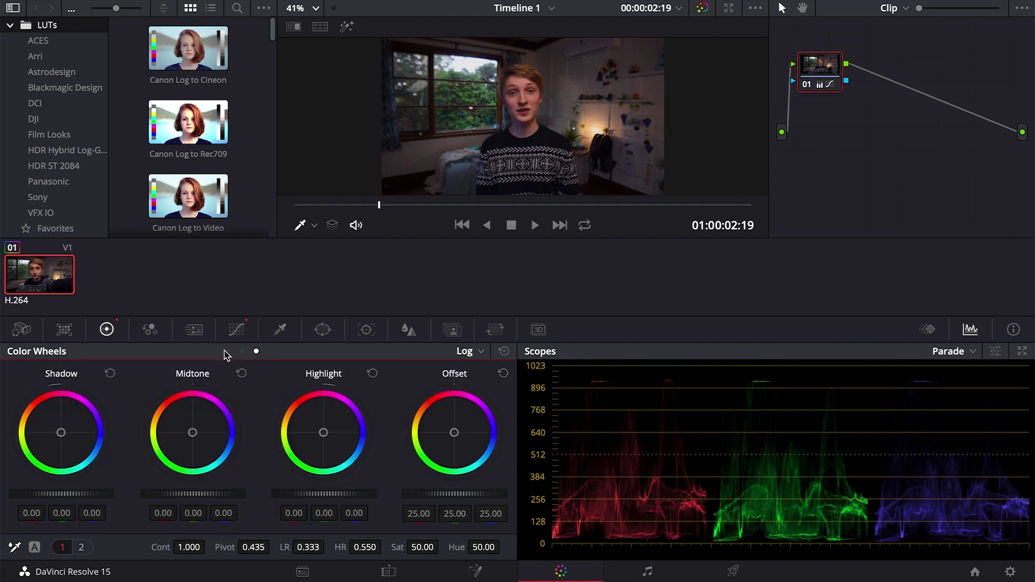
{"action": "left_click", "coordinate": [229, 351]}
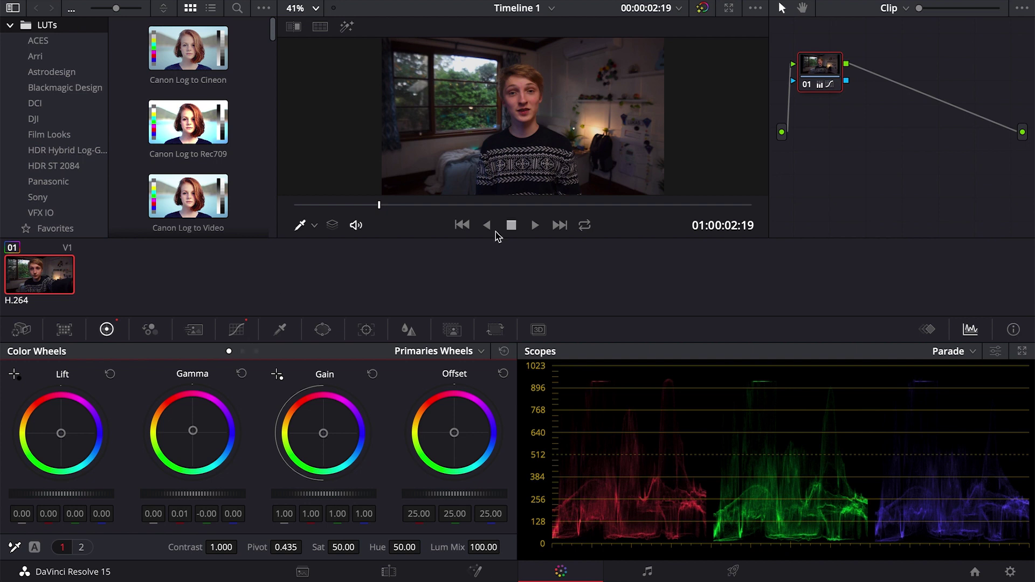
{"action": "left_click", "coordinate": [236, 329]}
{"action": "key", "text": "alt+f"}
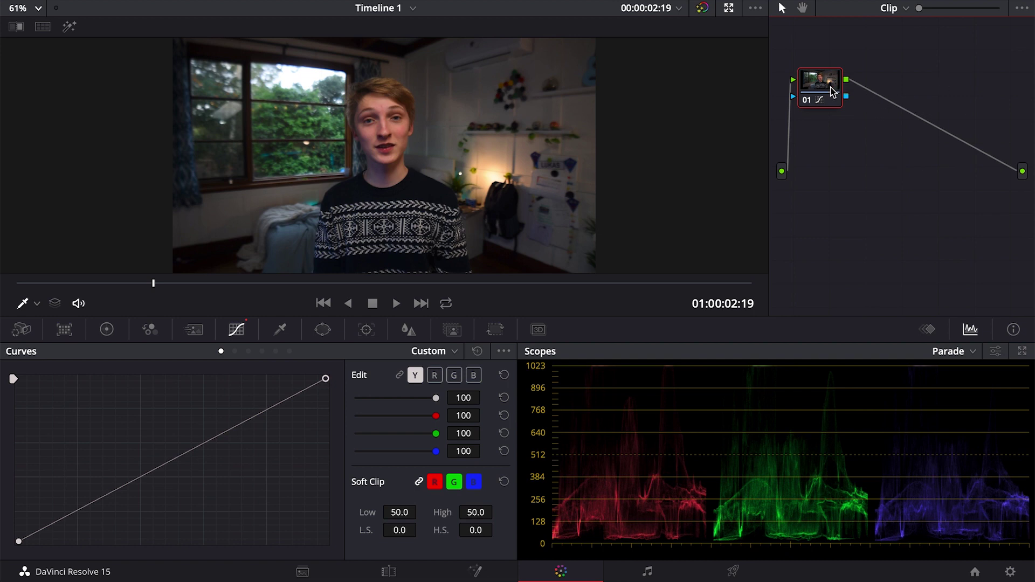
- Add serial node 02 after grade node 01
{"action": "right_click", "coordinate": [828, 91]}
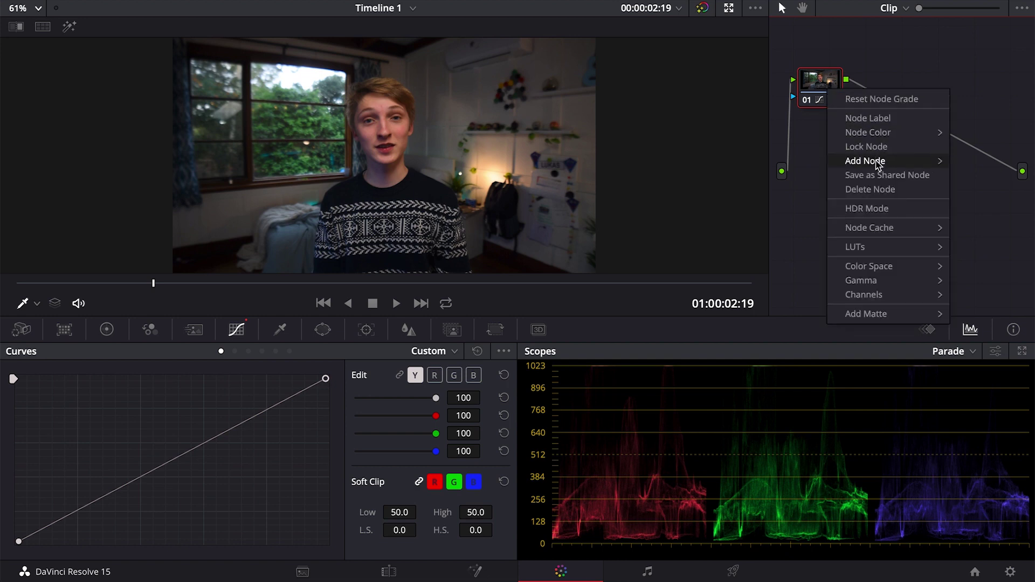
{"action": "mouse_move", "coordinate": [876, 164]}
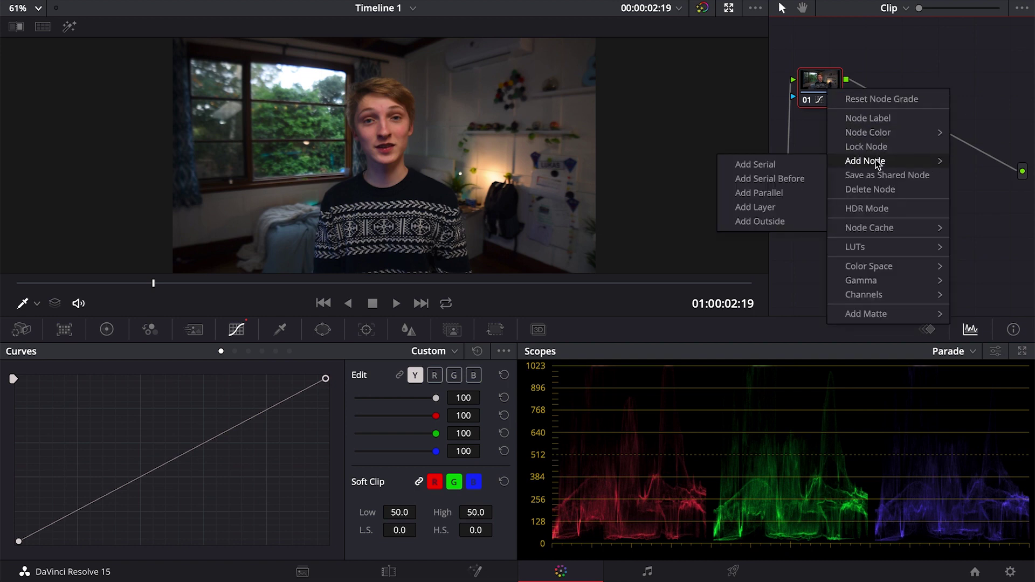
{"action": "left_click", "coordinate": [794, 166]}
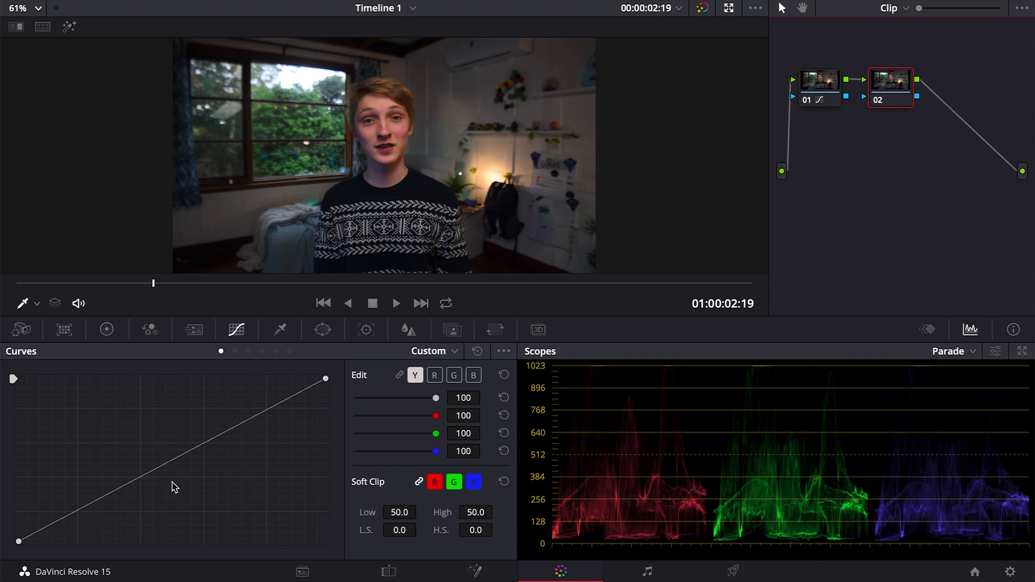
- Shape node 02's luma curve into an S-curve: deeper shadows, lifted highlights, slightly lowered white point
{"action": "left_click", "coordinate": [164, 465]}
{"action": "left_click_drag", "start_coordinate": [164, 465], "coordinate": [173, 459]}
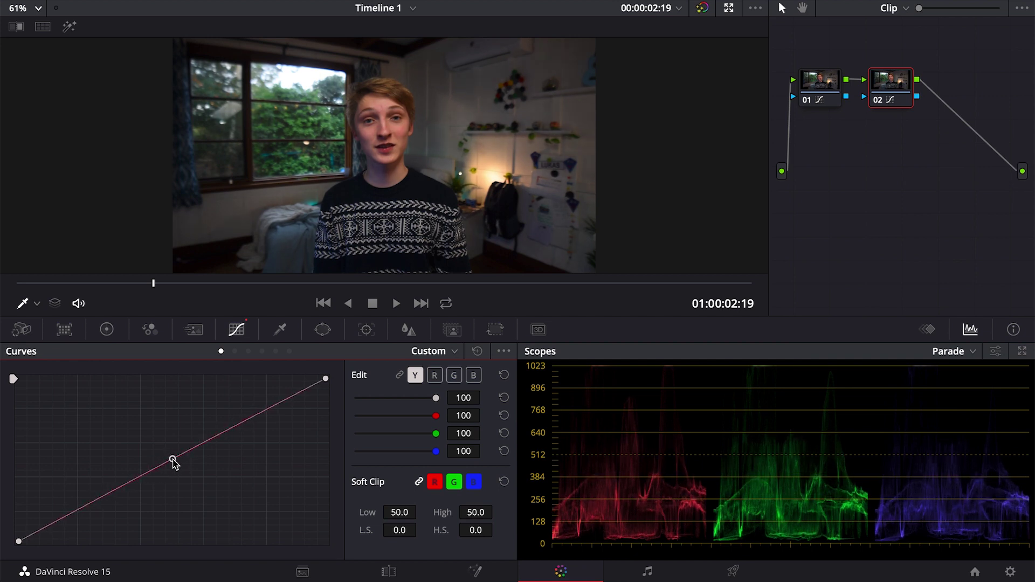
{"action": "left_click", "coordinate": [237, 425]}
{"action": "left_click_drag", "start_coordinate": [19, 542], "coordinate": [18, 537]}
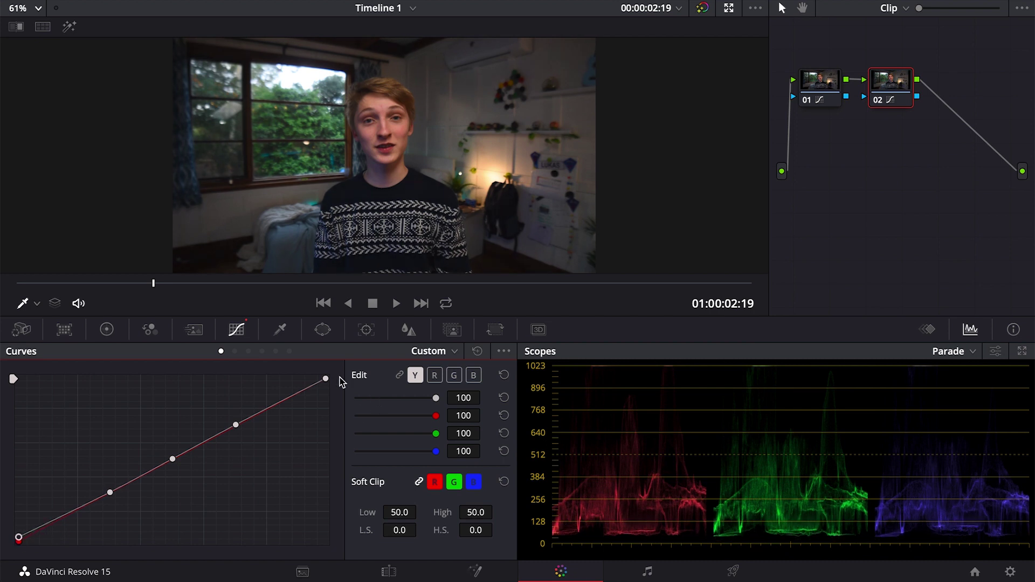
{"action": "left_click_drag", "start_coordinate": [325, 380], "coordinate": [329, 380]}
{"action": "left_click_drag", "start_coordinate": [110, 492], "coordinate": [118, 501]}
{"action": "left_click_drag", "start_coordinate": [236, 425], "coordinate": [234, 398]}
{"action": "left_click_drag", "start_coordinate": [117, 501], "coordinate": [89, 519]}
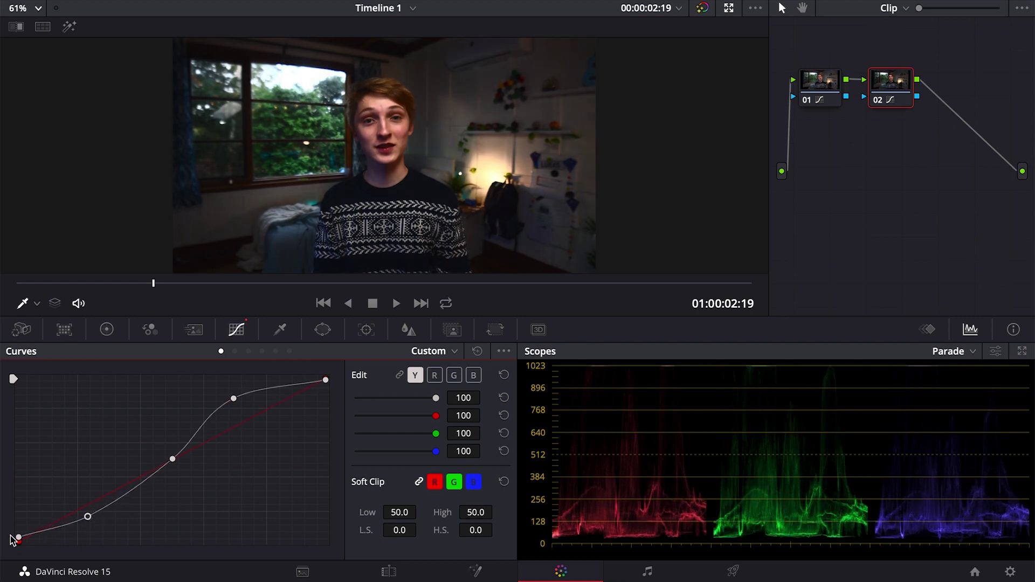
{"action": "mouse_move", "coordinate": [178, 467]}
{"action": "left_mouse_down"}
{"action": "mouse_move", "coordinate": [150, 459]}
{"action": "mouse_move", "coordinate": [183, 458]}
{"action": "mouse_move", "coordinate": [174, 464]}
{"action": "left_mouse_up"}
{"action": "mouse_move", "coordinate": [237, 403]}
{"action": "left_mouse_down"}
{"action": "mouse_move", "coordinate": [248, 405]}
{"action": "mouse_move", "coordinate": [238, 407]}
{"action": "left_mouse_up"}
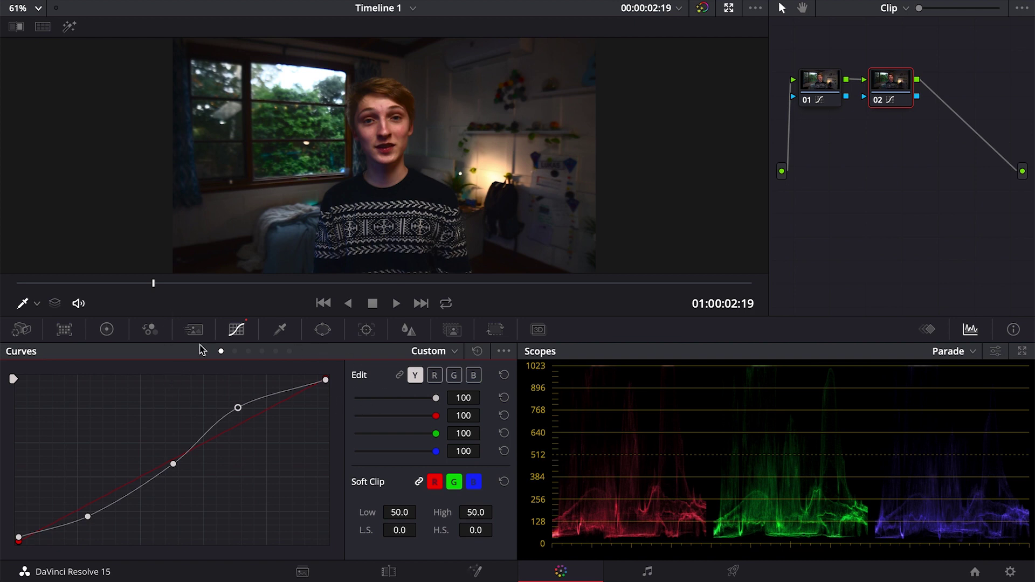
{"action": "left_click", "coordinate": [235, 351]}
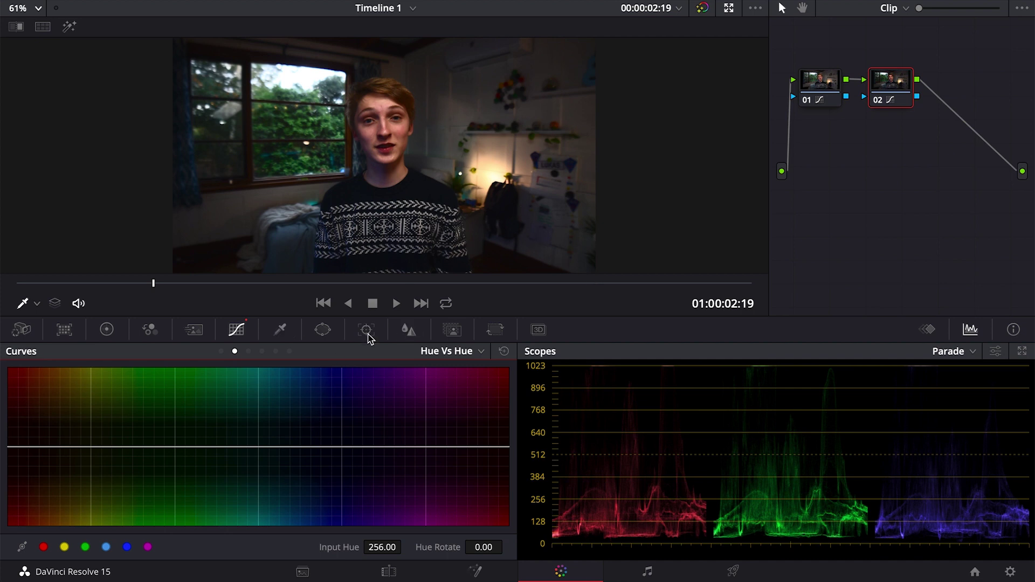
- On the Sat Vs Sat curve, map input saturation 0.25 down to about 0.83
{"action": "left_click", "coordinate": [248, 351]}
{"action": "left_click", "coordinate": [262, 351]}
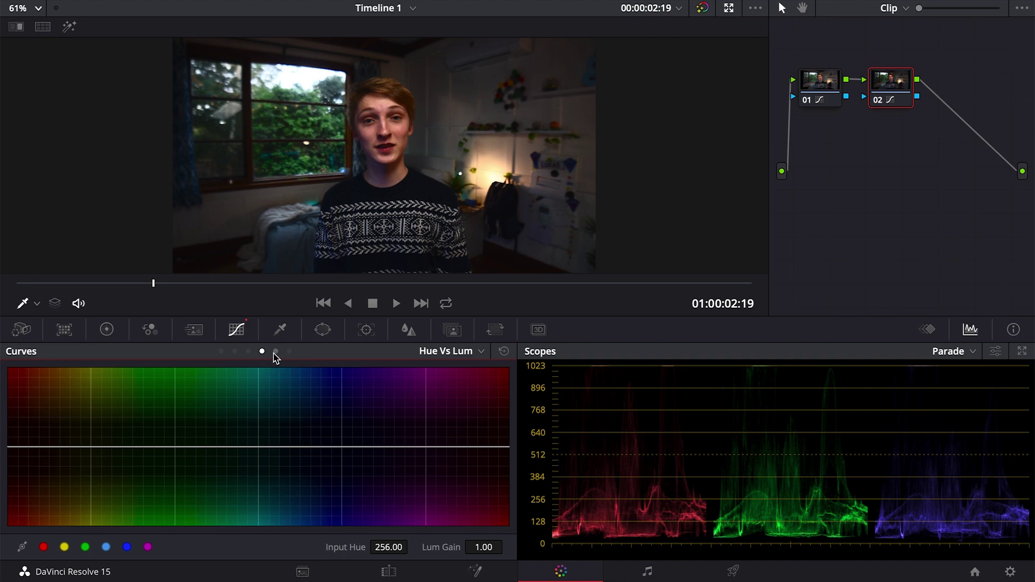
{"action": "left_click", "coordinate": [276, 352]}
{"action": "left_click", "coordinate": [289, 351]}
{"action": "left_click_drag", "start_coordinate": [254, 447], "coordinate": [256, 467]}
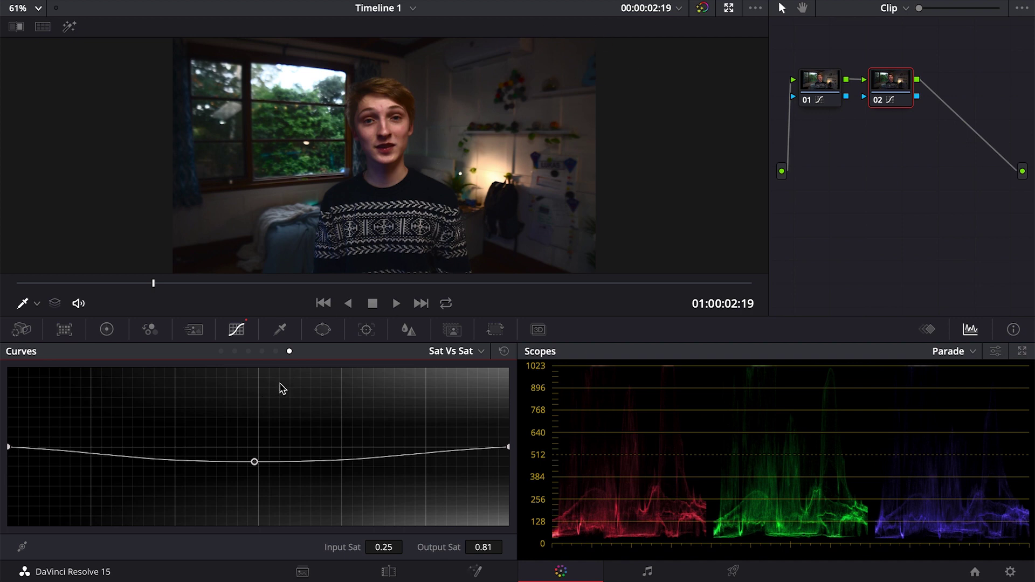
{"action": "mouse_move", "coordinate": [253, 467]}
{"action": "left_mouse_down"}
{"action": "mouse_move", "coordinate": [255, 479]}
{"action": "mouse_move", "coordinate": [261, 466]}
{"action": "left_mouse_up"}
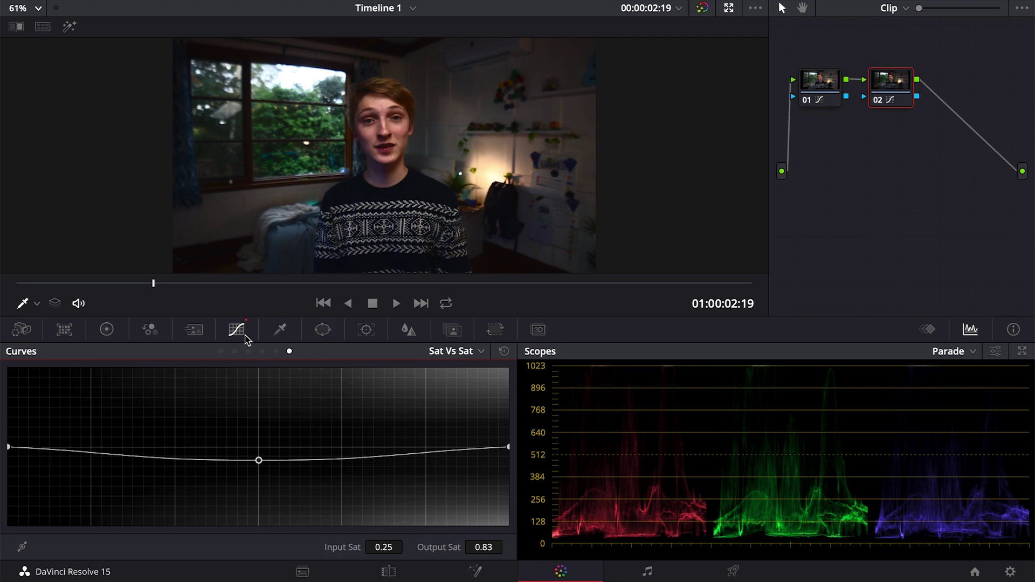
{"action": "left_click", "coordinate": [234, 350]}
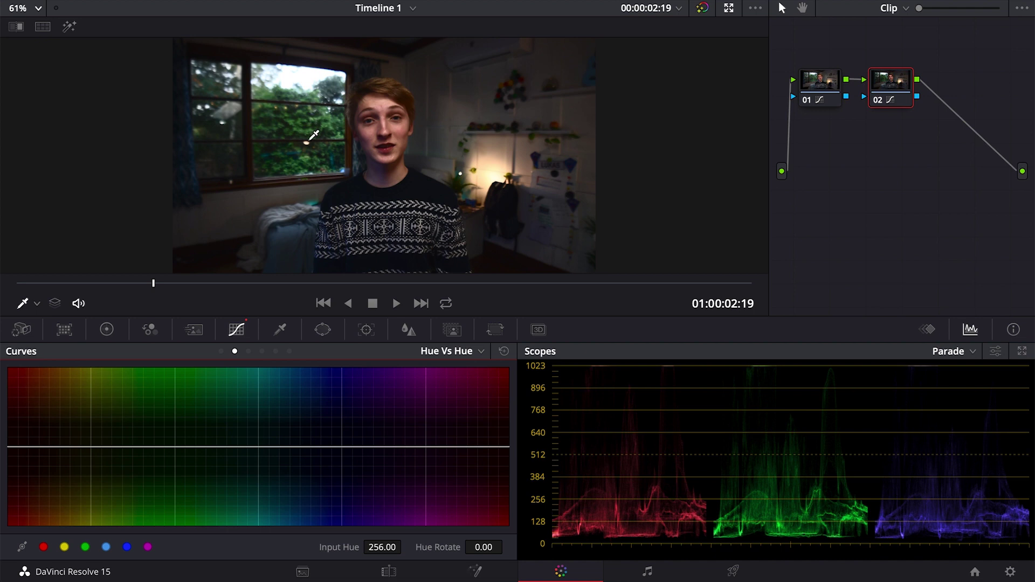
- In Hue Vs Hue, rotate the sampled foliage and cyan-blue hues slightly, leaving skin tones nearly unchanged
{"action": "left_click", "coordinate": [324, 117]}
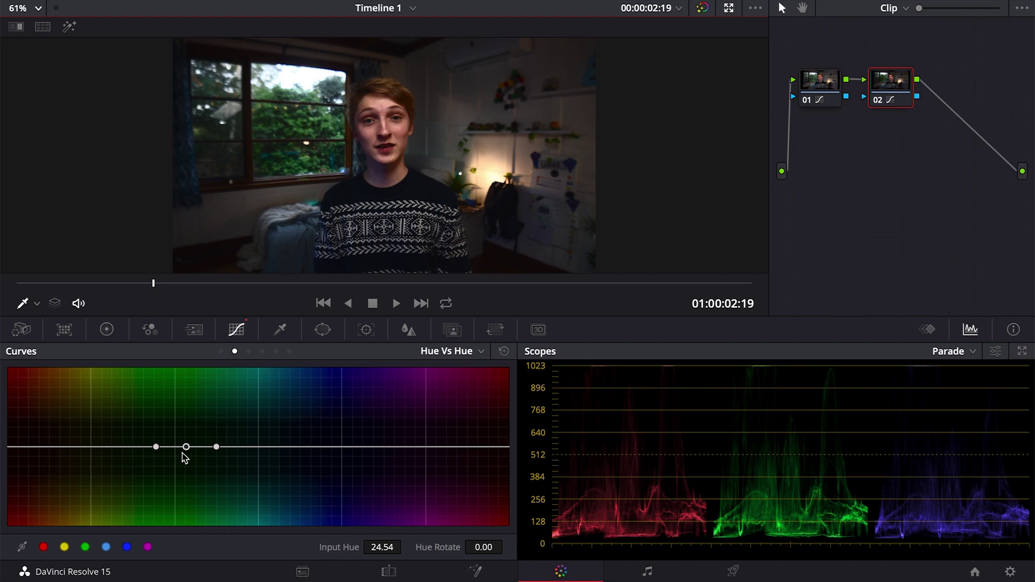
{"action": "mouse_move", "coordinate": [186, 449]}
{"action": "left_mouse_down"}
{"action": "mouse_move", "coordinate": [189, 416]}
{"action": "mouse_move", "coordinate": [192, 447]}
{"action": "left_mouse_up"}
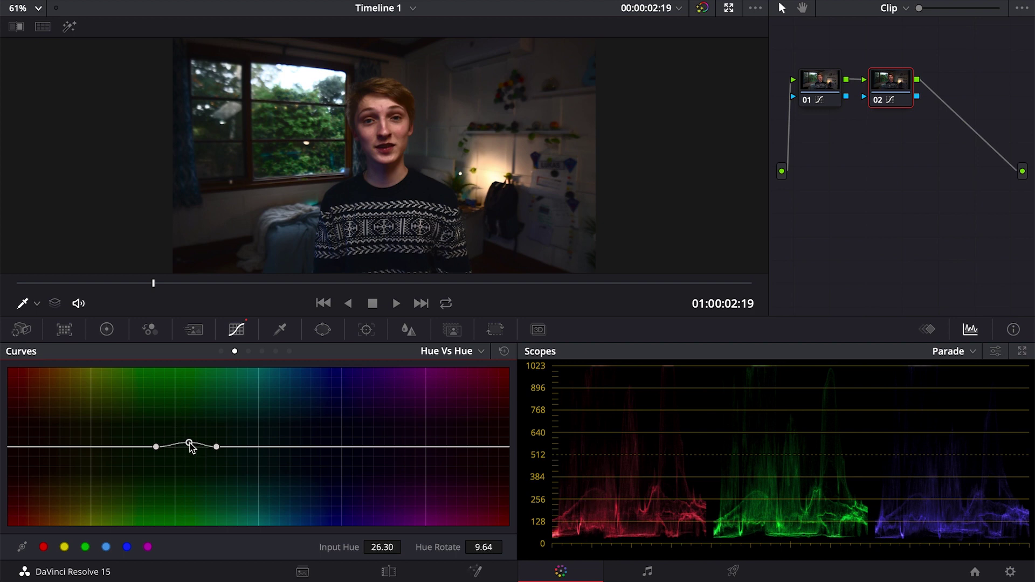
{"action": "left_click", "coordinate": [296, 239]}
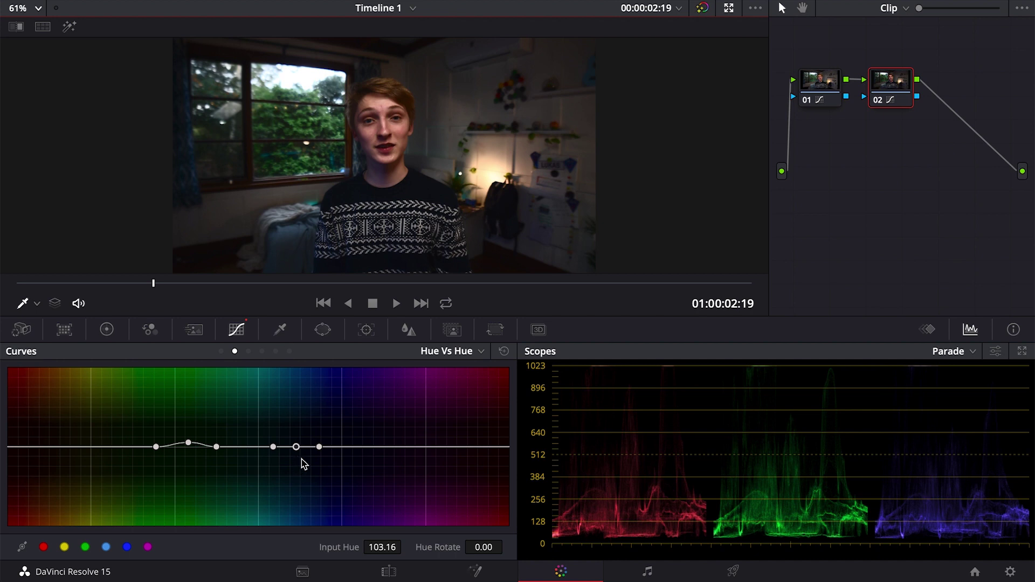
{"action": "mouse_move", "coordinate": [297, 452]}
{"action": "left_mouse_down"}
{"action": "mouse_move", "coordinate": [296, 393]}
{"action": "mouse_move", "coordinate": [374, 397]}
{"action": "mouse_move", "coordinate": [350, 396]}
{"action": "mouse_move", "coordinate": [356, 412]}
{"action": "mouse_move", "coordinate": [336, 409]}
{"action": "mouse_move", "coordinate": [316, 449]}
{"action": "mouse_move", "coordinate": [301, 445]}
{"action": "mouse_move", "coordinate": [306, 435]}
{"action": "mouse_move", "coordinate": [299, 442]}
{"action": "left_mouse_up"}
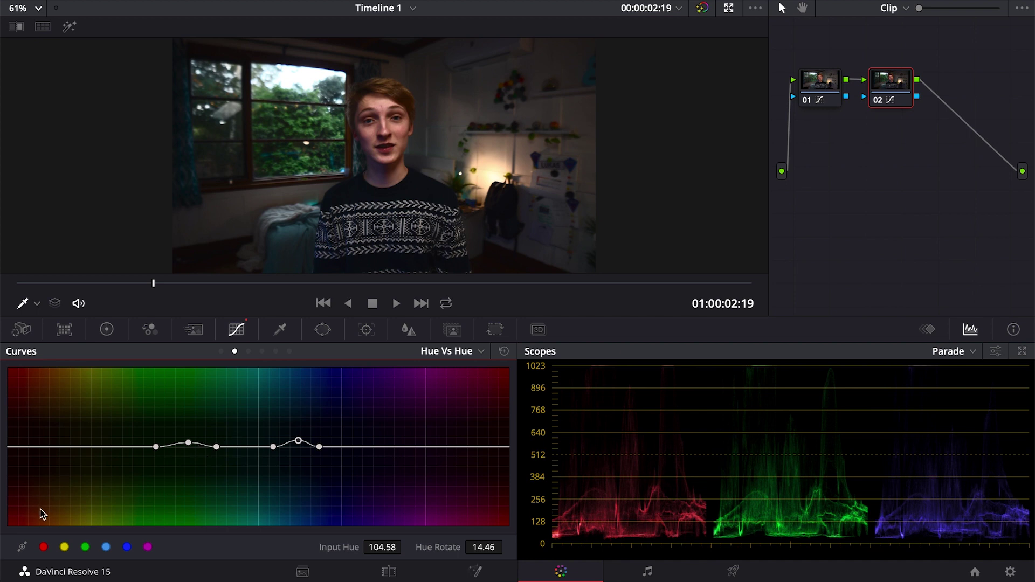
{"action": "left_click", "coordinate": [396, 120]}
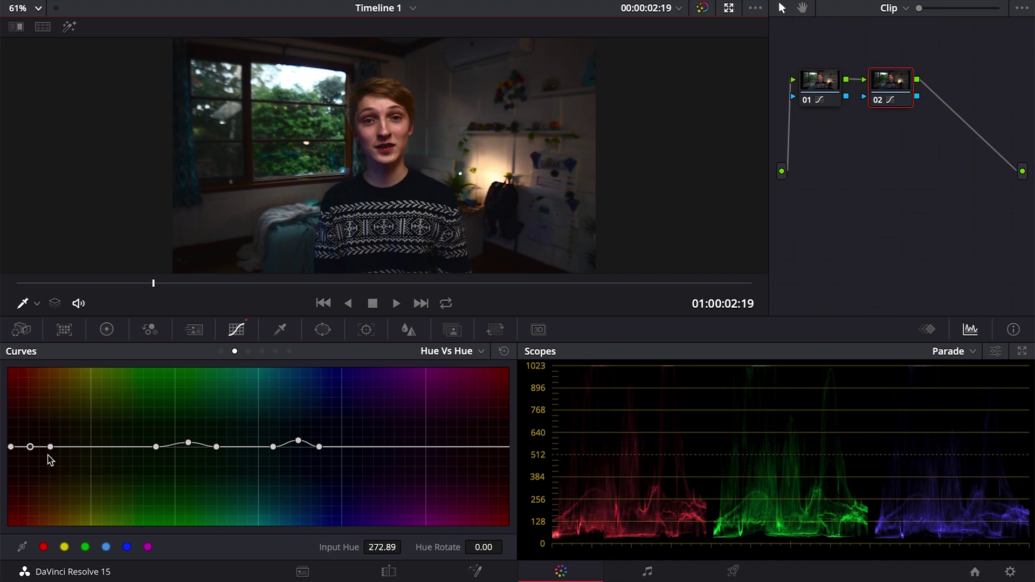
{"action": "mouse_move", "coordinate": [30, 447]}
{"action": "left_mouse_down"}
{"action": "mouse_move", "coordinate": [37, 373]}
{"action": "mouse_move", "coordinate": [28, 463]}
{"action": "mouse_move", "coordinate": [28, 445]}
{"action": "left_mouse_up"}
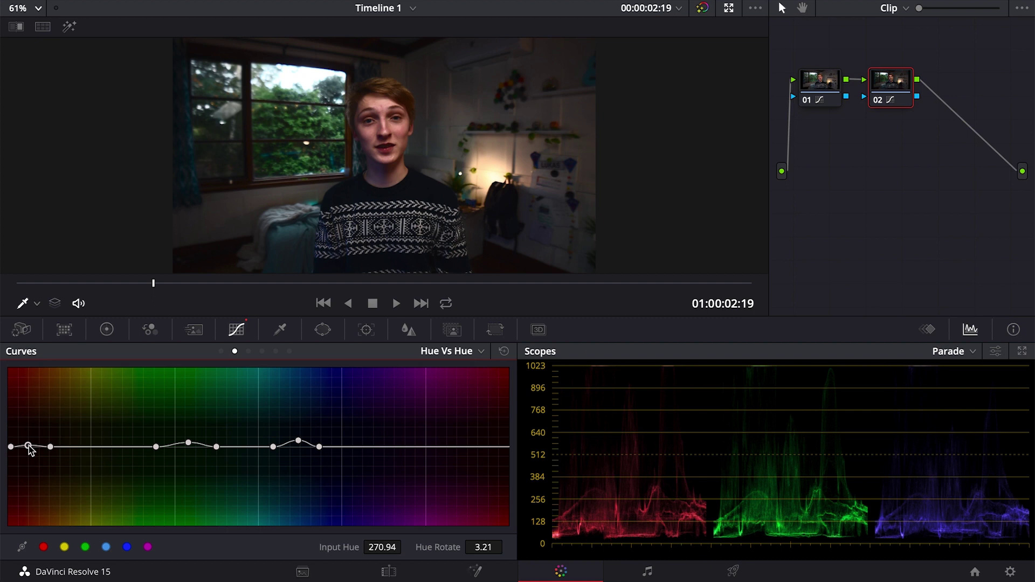
{"action": "left_click_drag", "start_coordinate": [28, 445], "coordinate": [30, 447]}
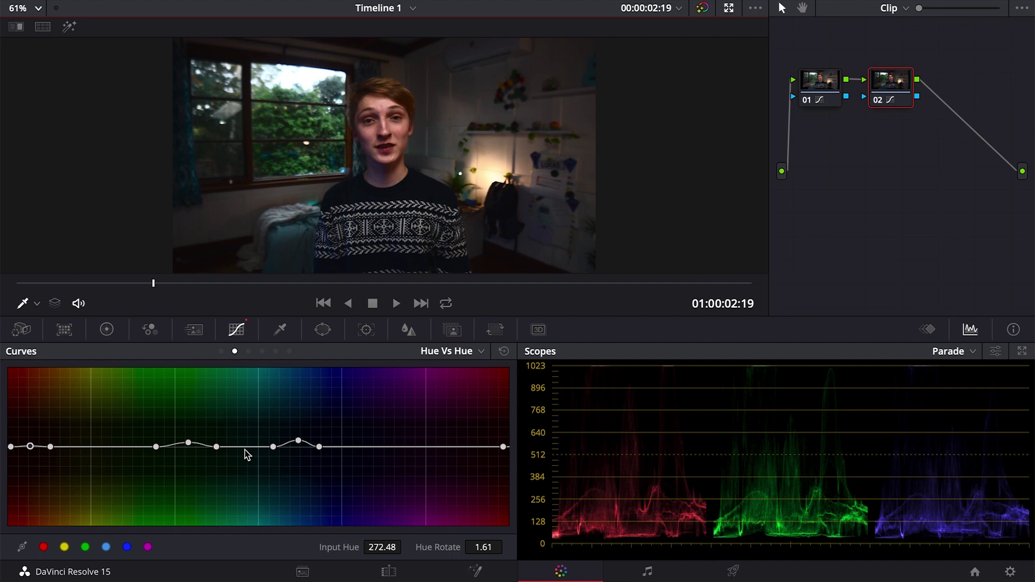
- On the Hue Vs Sat curve, sample the face and slightly desaturate the skin tones
{"action": "left_click", "coordinate": [249, 352]}
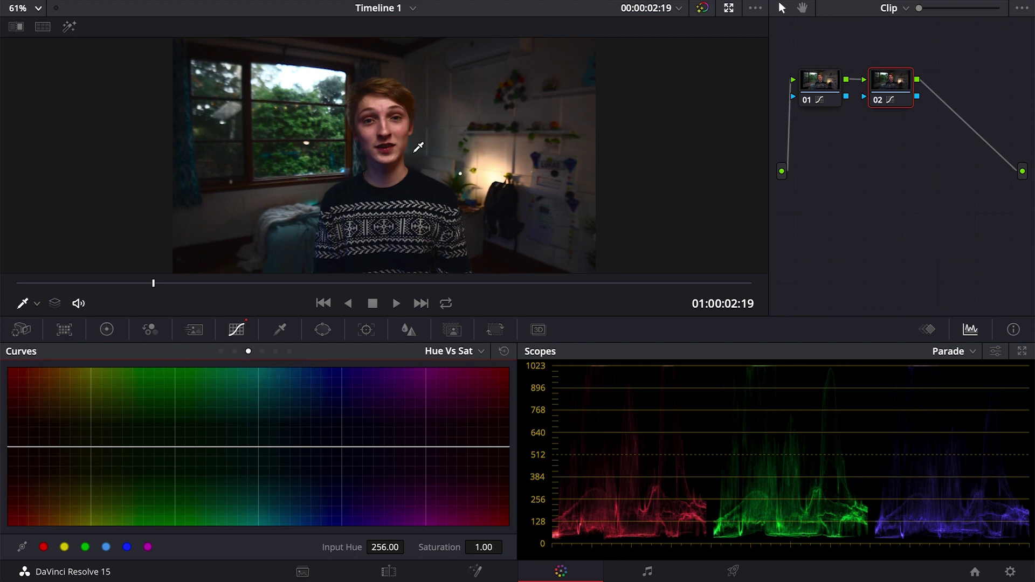
{"action": "left_click", "coordinate": [248, 254]}
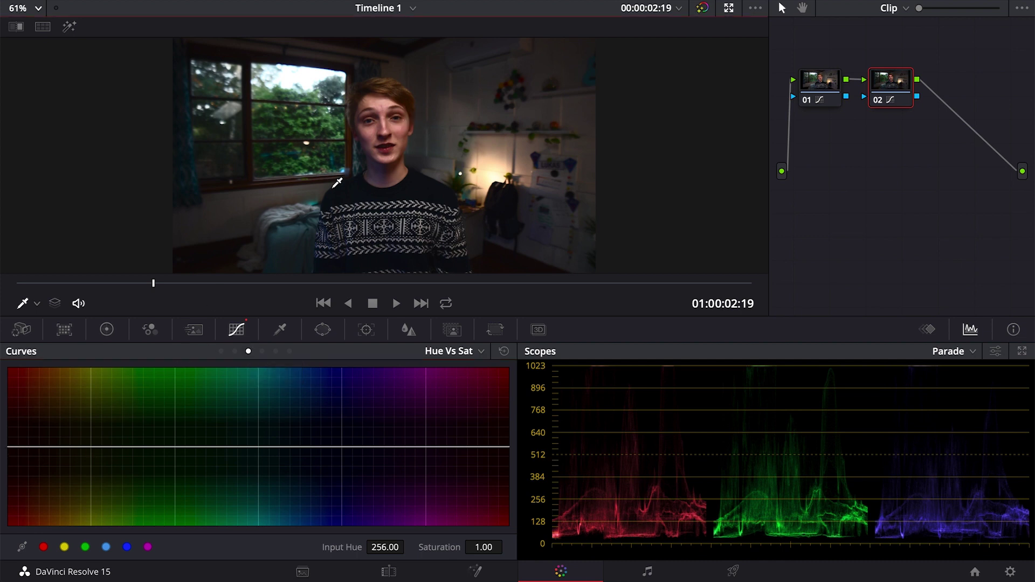
{"action": "left_click", "coordinate": [374, 126]}
{"action": "mouse_move", "coordinate": [48, 447]}
{"action": "left_mouse_down"}
{"action": "mouse_move", "coordinate": [33, 512]}
{"action": "mouse_move", "coordinate": [53, 367]}
{"action": "mouse_move", "coordinate": [46, 489]}
{"action": "mouse_move", "coordinate": [45, 477]}
{"action": "mouse_move", "coordinate": [34, 484]}
{"action": "mouse_move", "coordinate": [42, 451]}
{"action": "left_mouse_up"}
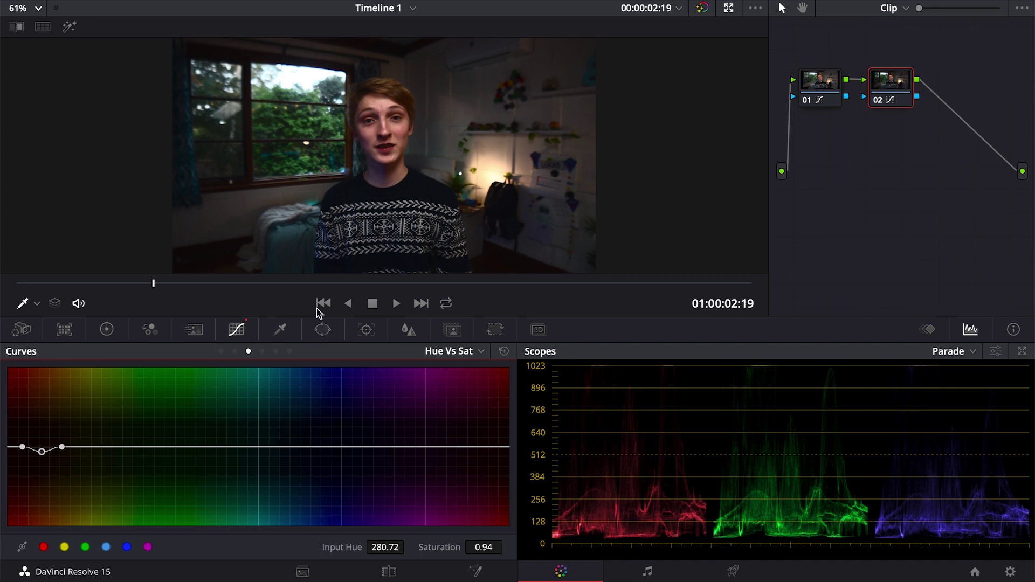
- Sample and desaturate the greens and the cyan-blue tones
{"action": "left_click", "coordinate": [303, 118]}
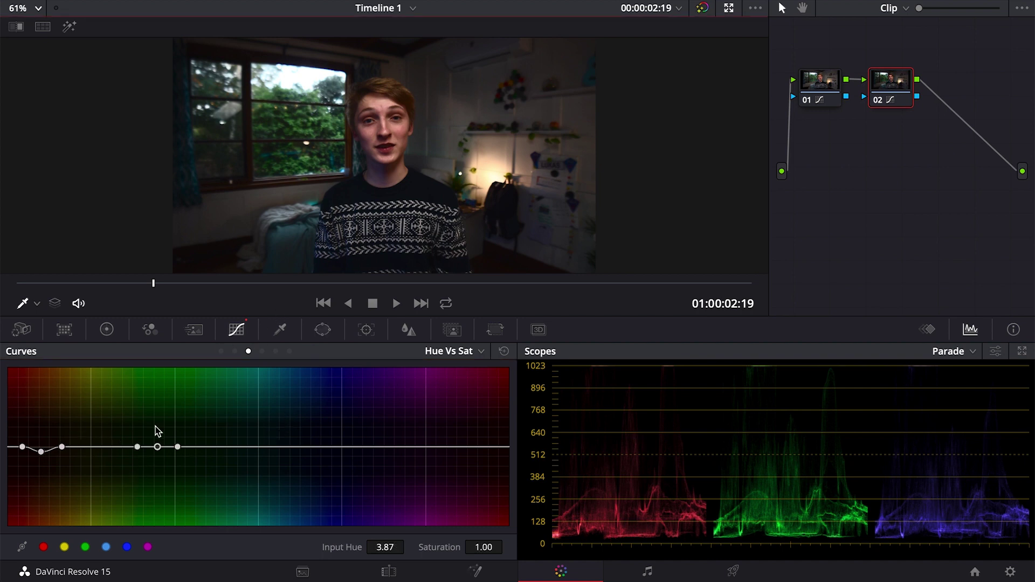
{"action": "left_click_drag", "start_coordinate": [158, 452], "coordinate": [209, 447]}
{"action": "left_click_drag", "start_coordinate": [163, 473], "coordinate": [177, 468]}
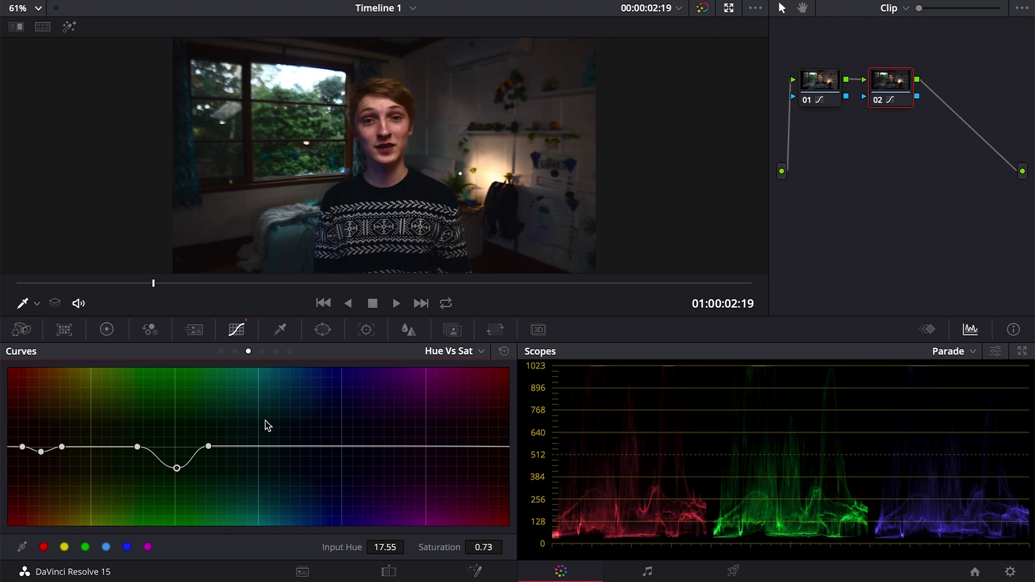
{"action": "left_click", "coordinate": [306, 236]}
{"action": "mouse_move", "coordinate": [300, 450]}
{"action": "left_mouse_down"}
{"action": "mouse_move", "coordinate": [297, 475]}
{"action": "mouse_move", "coordinate": [297, 459]}
{"action": "left_mouse_up"}
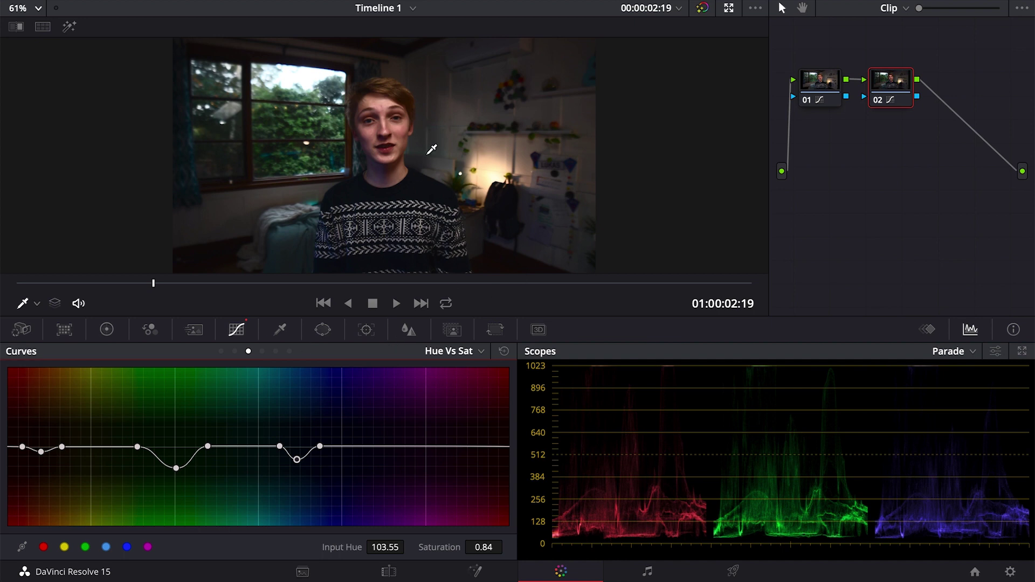
{"action": "left_click", "coordinate": [266, 356]}
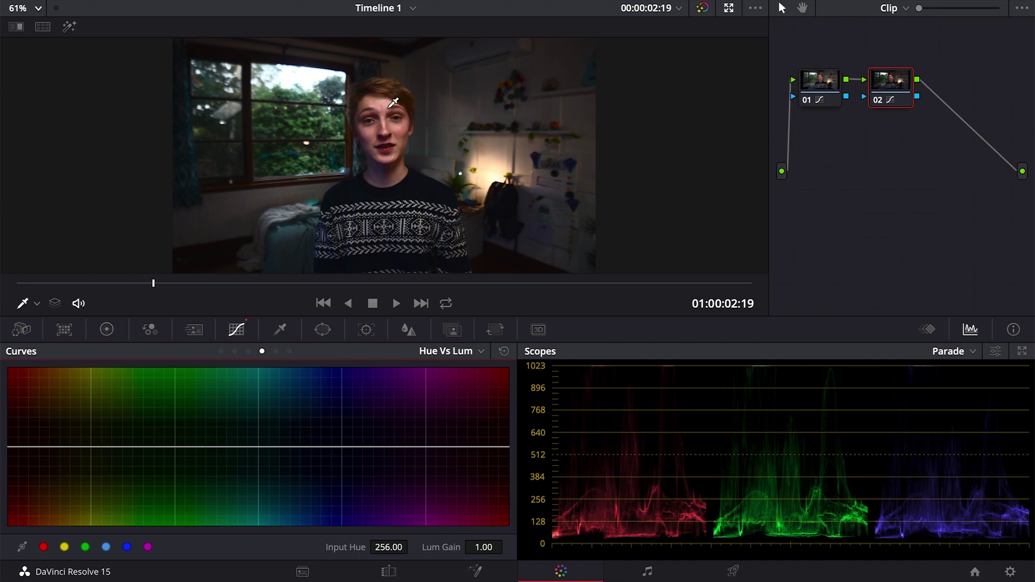
- Darken skin, green and cyan-blue tones in Hue Vs Lum, then raise highlight saturation in Lum Vs Sat
{"action": "left_click", "coordinate": [407, 118]}
{"action": "mouse_move", "coordinate": [47, 446]}
{"action": "left_mouse_down"}
{"action": "mouse_move", "coordinate": [38, 526]}
{"action": "mouse_move", "coordinate": [64, 317]}
{"action": "mouse_move", "coordinate": [39, 480]}
{"action": "mouse_move", "coordinate": [43, 454]}
{"action": "left_mouse_up"}
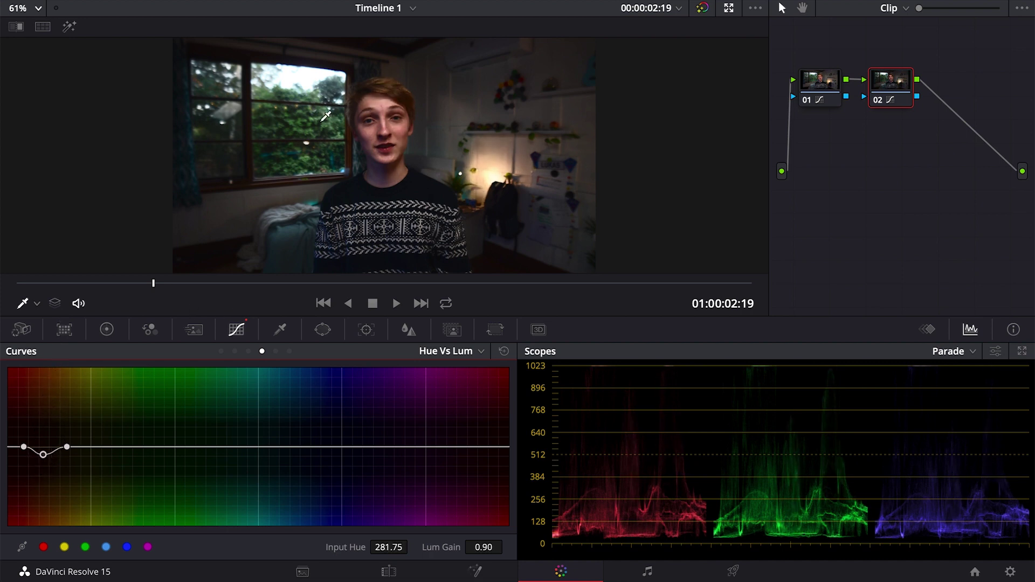
{"action": "left_click", "coordinate": [296, 112]}
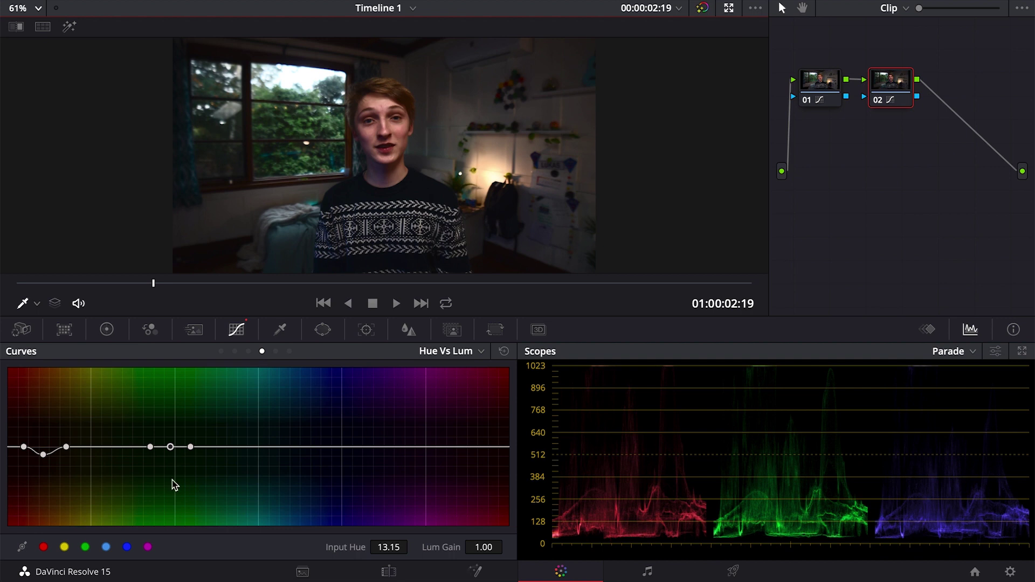
{"action": "mouse_move", "coordinate": [188, 448]}
{"action": "left_mouse_down"}
{"action": "mouse_move", "coordinate": [213, 448]}
{"action": "mouse_move", "coordinate": [177, 459]}
{"action": "left_mouse_up"}
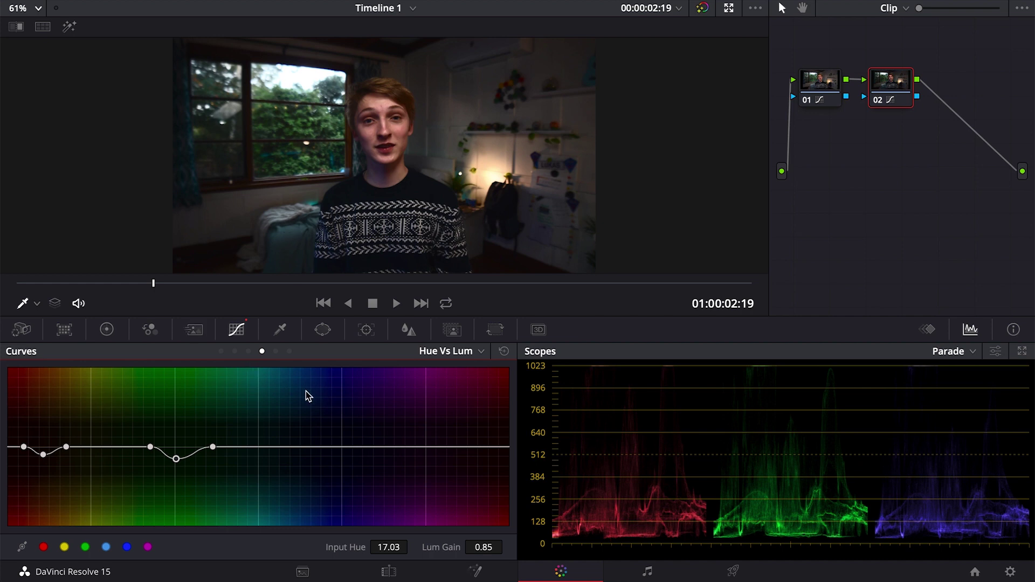
{"action": "left_click", "coordinate": [285, 236]}
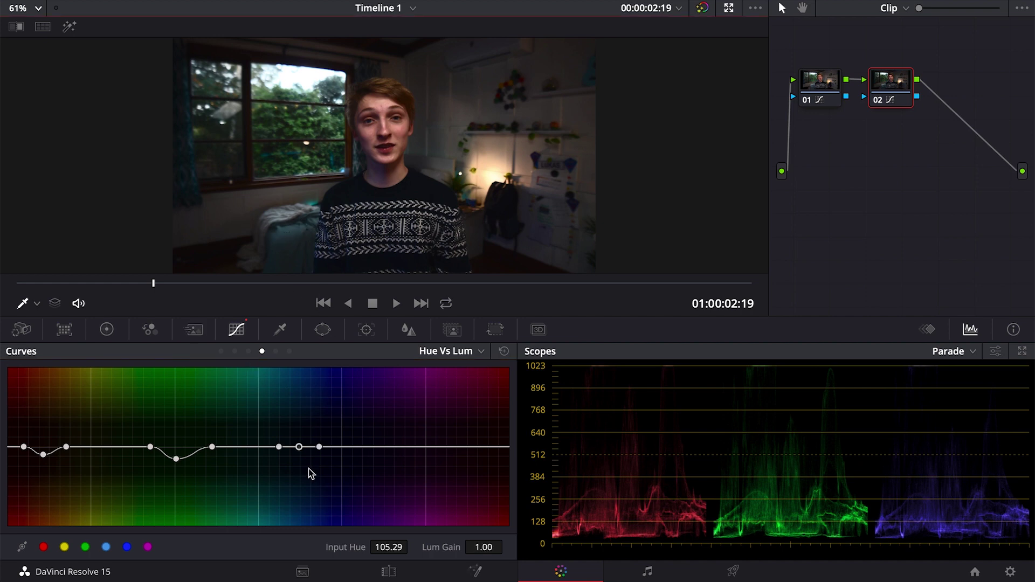
{"action": "left_click_drag", "start_coordinate": [297, 447], "coordinate": [305, 415]}
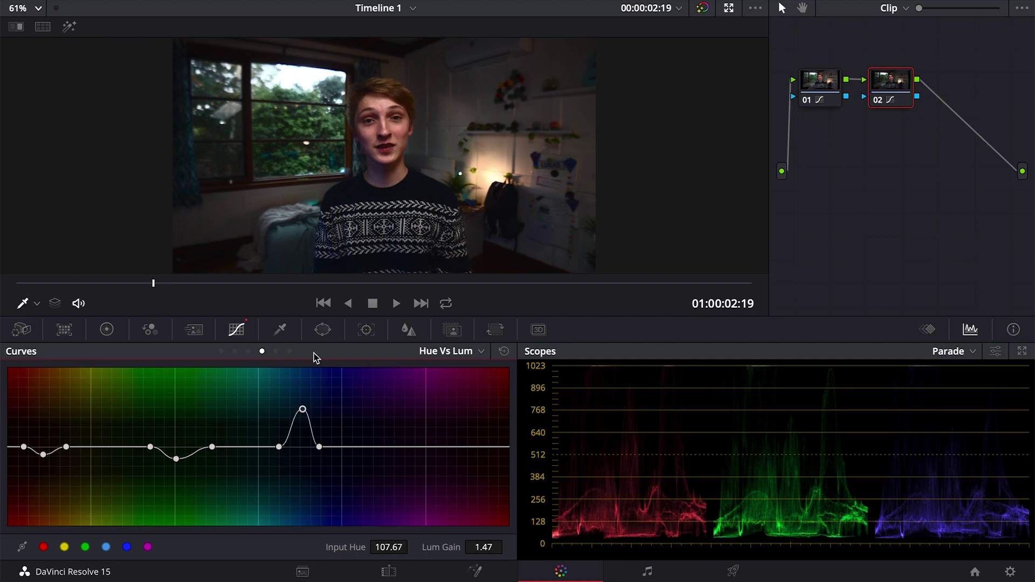
{"action": "left_click", "coordinate": [275, 351]}
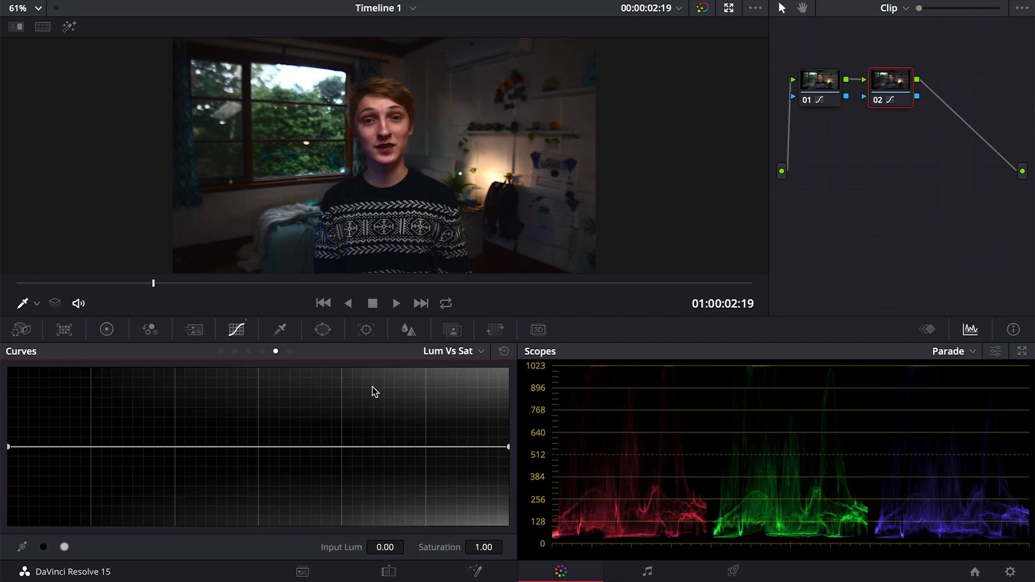
{"action": "mouse_move", "coordinate": [509, 447]}
{"action": "left_mouse_down"}
{"action": "mouse_move", "coordinate": [513, 370]}
{"action": "mouse_move", "coordinate": [356, 397]}
{"action": "mouse_move", "coordinate": [358, 457]}
{"action": "mouse_move", "coordinate": [511, 443]}
{"action": "mouse_move", "coordinate": [500, 500]}
{"action": "mouse_move", "coordinate": [512, 449]}
{"action": "left_mouse_up"}
- Shift the Gamma wheel slightly toward blue (0.00 -0.02 0.00 0.02)
{"action": "left_click", "coordinate": [221, 351]}
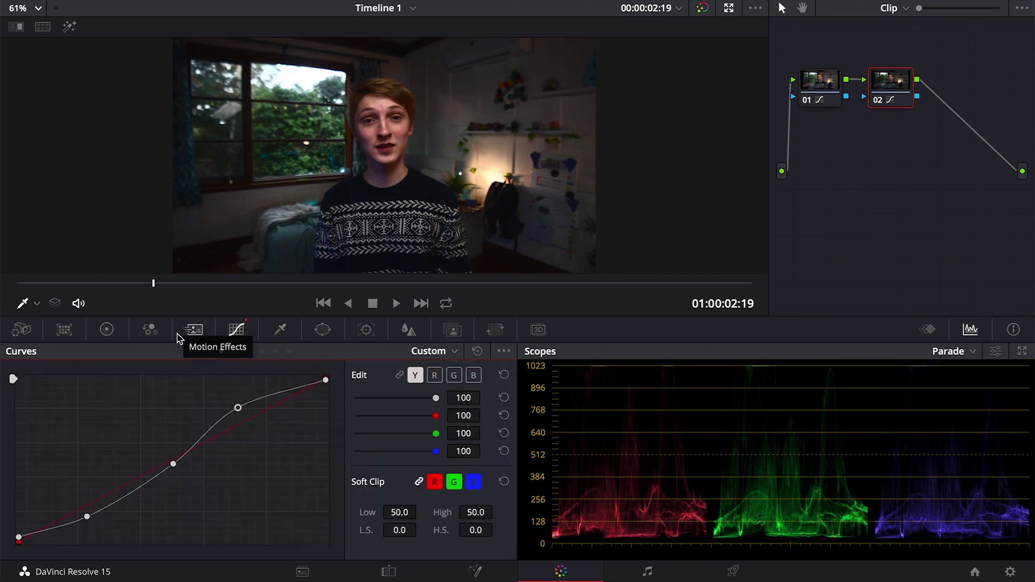
{"action": "left_click", "coordinate": [106, 329]}
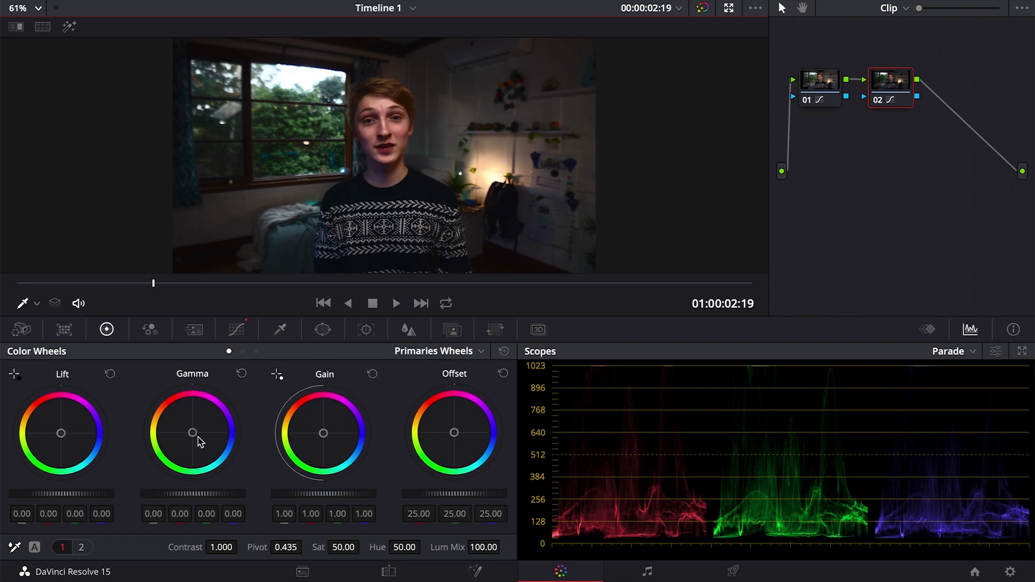
{"action": "left_click_drag", "start_coordinate": [194, 433], "coordinate": [192, 430]}
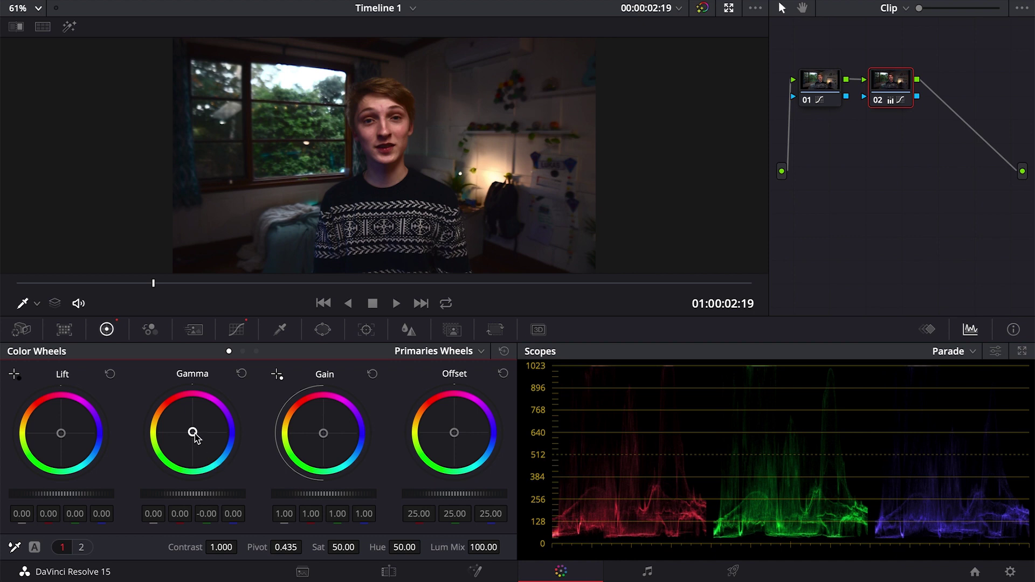
{"action": "left_click_drag", "start_coordinate": [193, 433], "coordinate": [196, 435]}
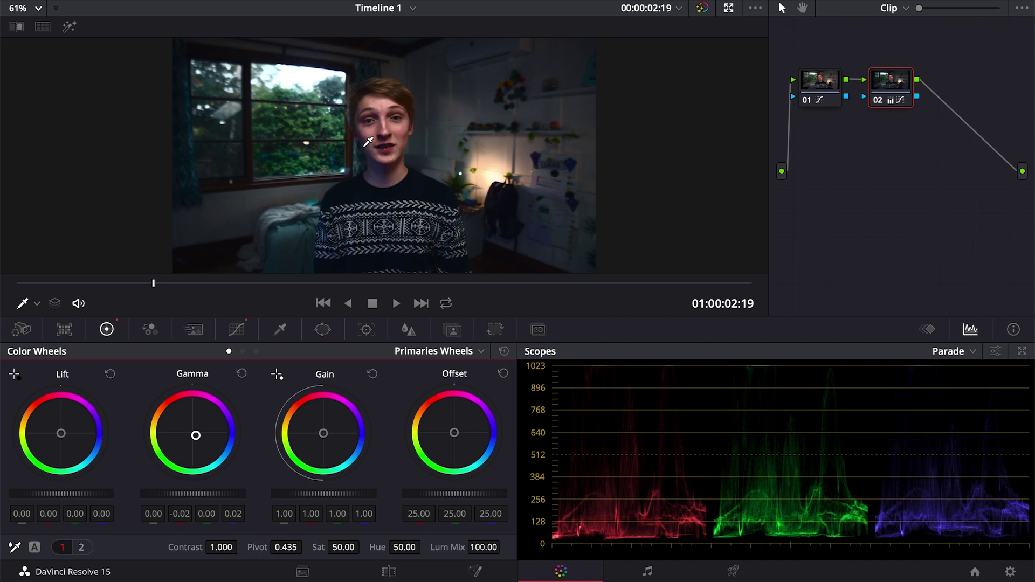
- Undo a trial Gamma reset, then try a purple Gain tint and reset Gain to neutral 1.00
{"action": "left_click", "coordinate": [241, 373]}
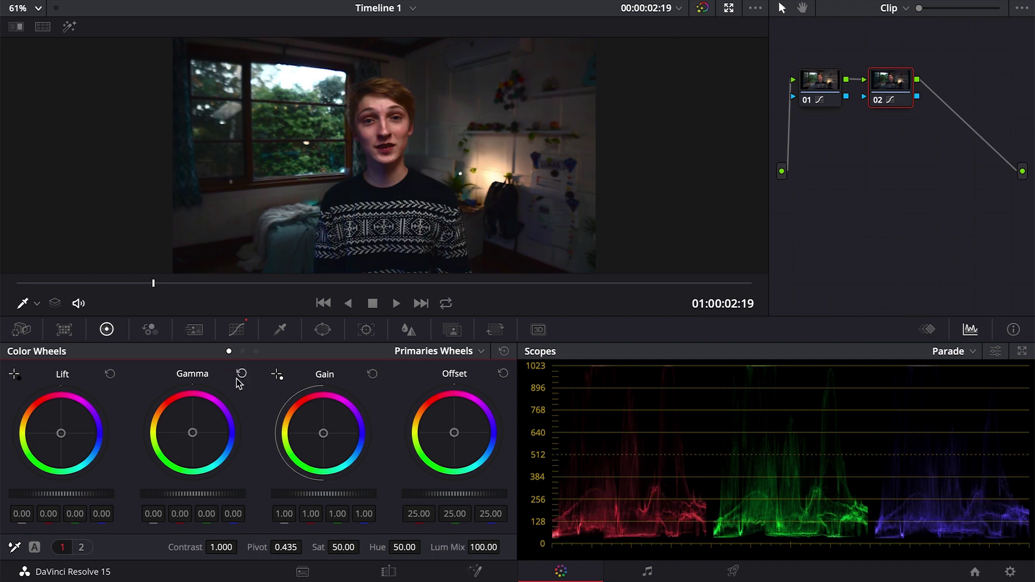
{"action": "key", "text": "ctrl+z"}
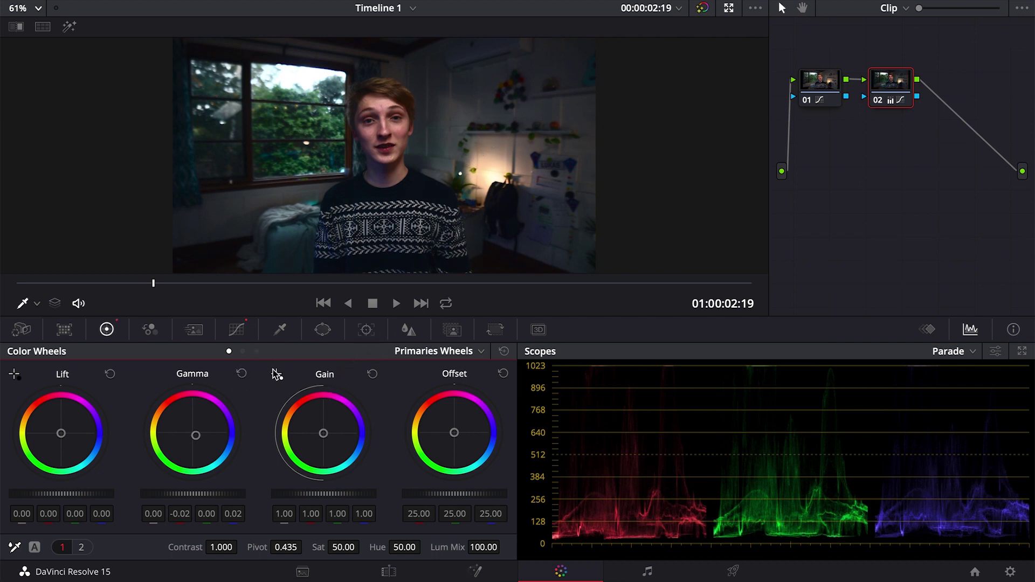
{"action": "mouse_move", "coordinate": [324, 434]}
{"action": "left_mouse_down"}
{"action": "mouse_move", "coordinate": [338, 422]}
{"action": "mouse_move", "coordinate": [330, 431]}
{"action": "left_mouse_up"}
{"action": "double_click", "coordinate": [330, 432]}
- Back in Curves, delete correction node 02, then undo to restore its S-curve grade
{"action": "left_click", "coordinate": [236, 329]}
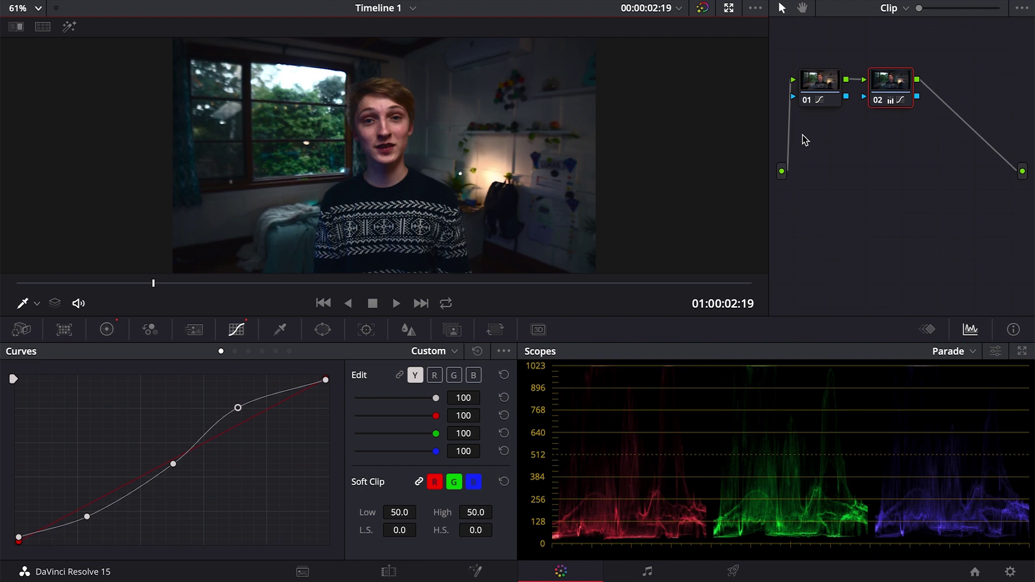
{"action": "scroll", "coordinate": [804, 140], "scroll_direction": "down", "scroll_amount": 1}
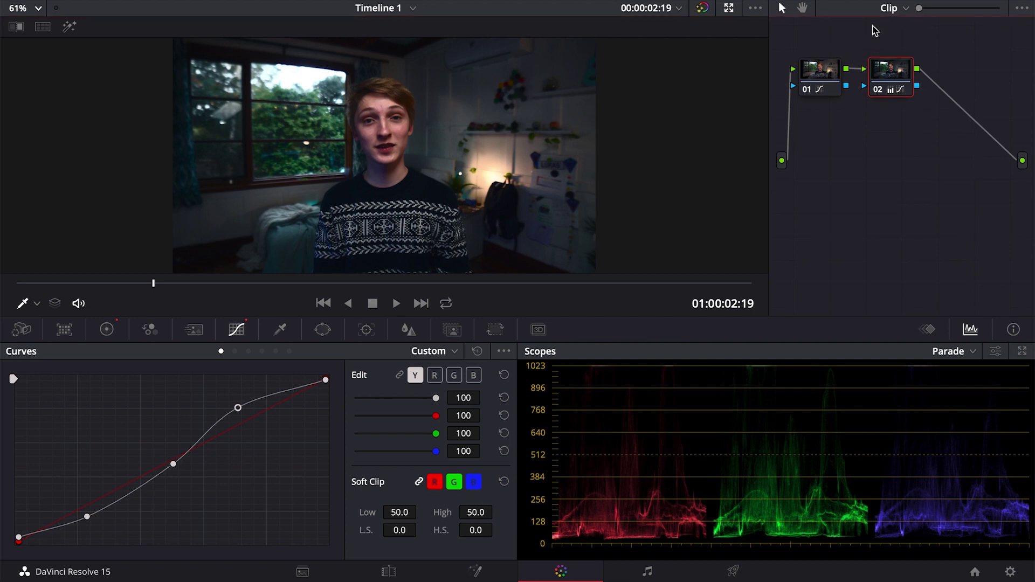
{"action": "key", "text": "Delete"}
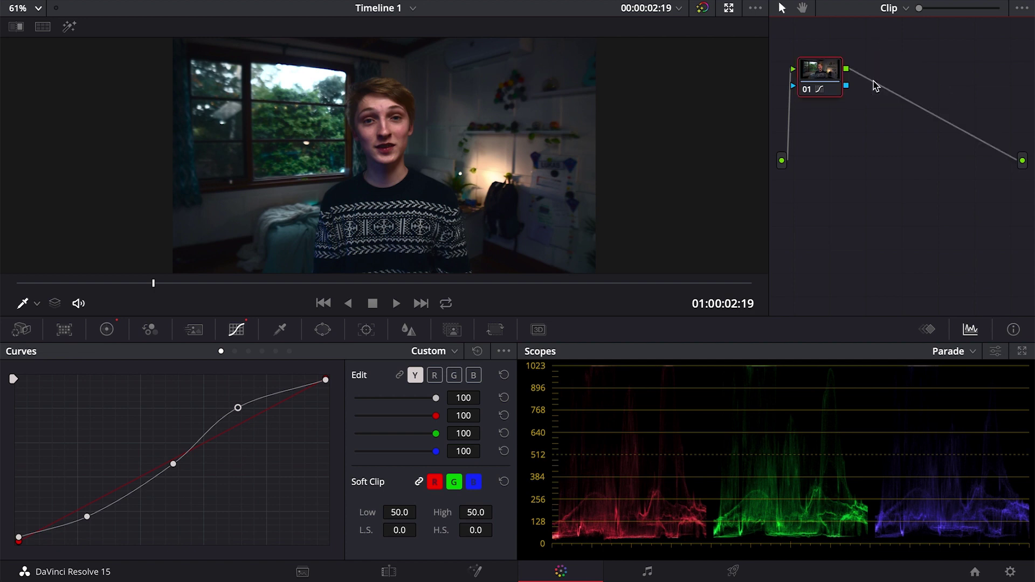
{"action": "key", "text": "ctrl+z"}
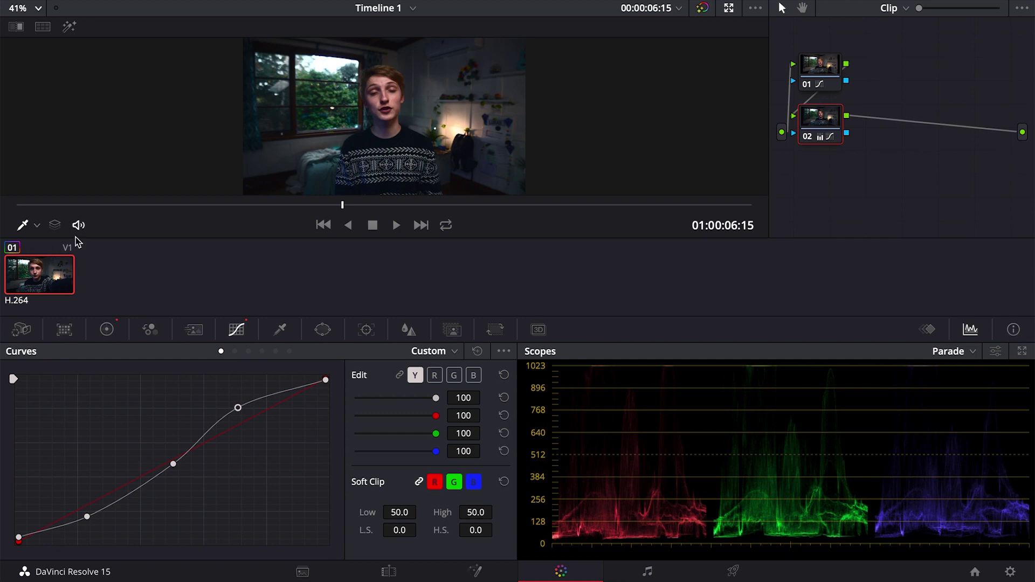
- Generate a 3D LUT (CUBE) from the graded clip's thumbnail menu
{"action": "right_click", "coordinate": [38, 284]}
{"action": "key", "text": "Escape"}
{"action": "right_click", "coordinate": [54, 284]}
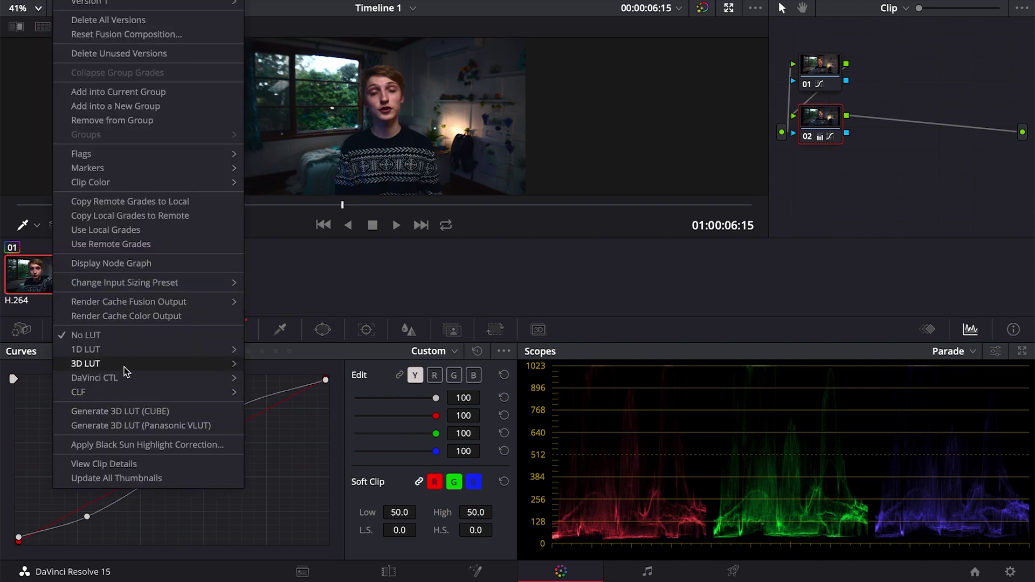
{"action": "left_click", "coordinate": [141, 410]}
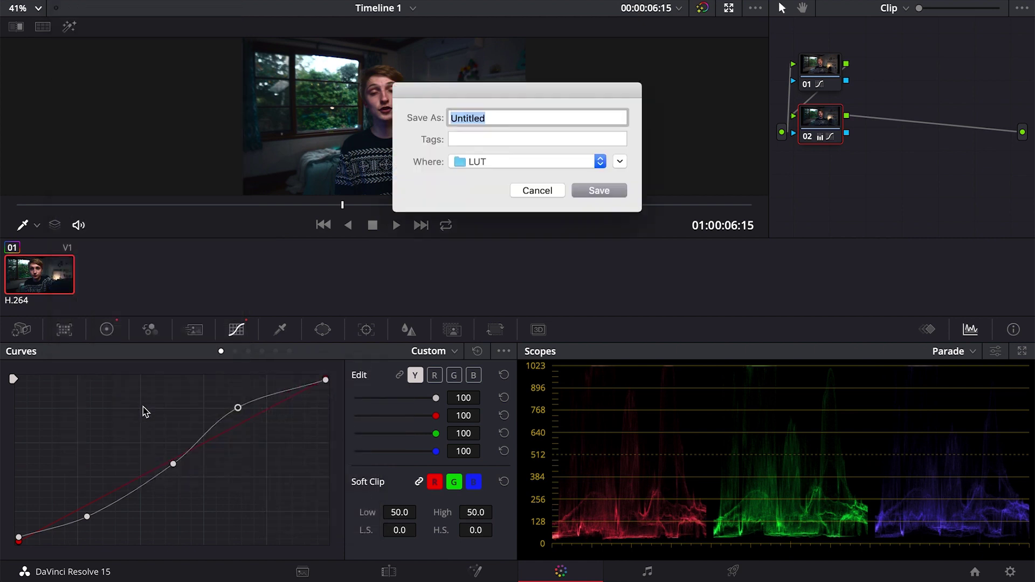
- Name the LUT 'Cool Tones' and save it in the LUT folder
{"action": "left_click", "coordinate": [451, 163]}
{"action": "left_click", "coordinate": [463, 161]}
{"action": "left_click", "coordinate": [487, 116]}
{"action": "double_click", "coordinate": [487, 116]}
{"action": "key", "text": "BackSpace"}
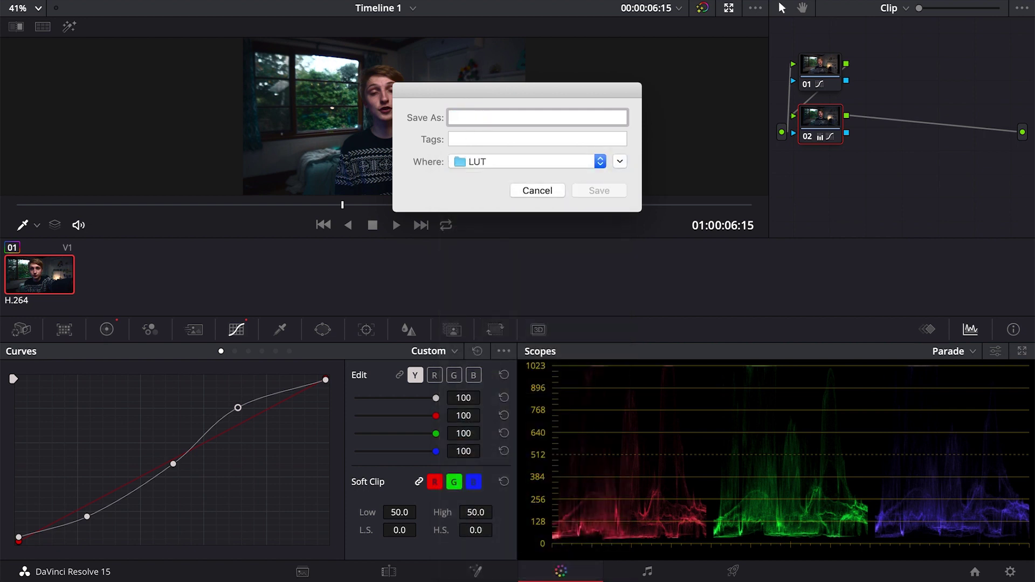
{"action": "type", "text": "Cool Tones"}
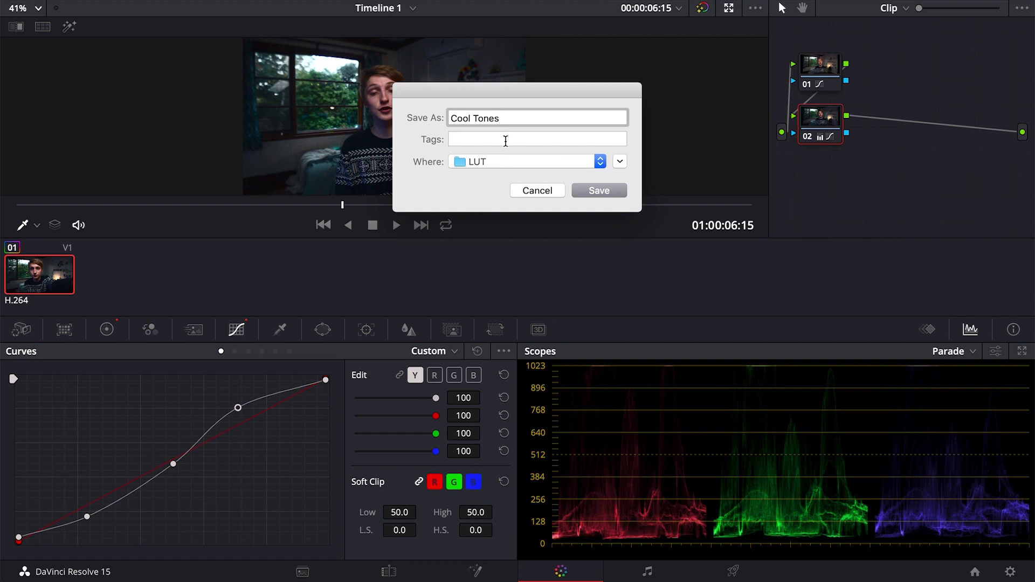
{"action": "left_click", "coordinate": [523, 162]}
{"action": "left_click", "coordinate": [522, 163]}
{"action": "left_click", "coordinate": [517, 163]}
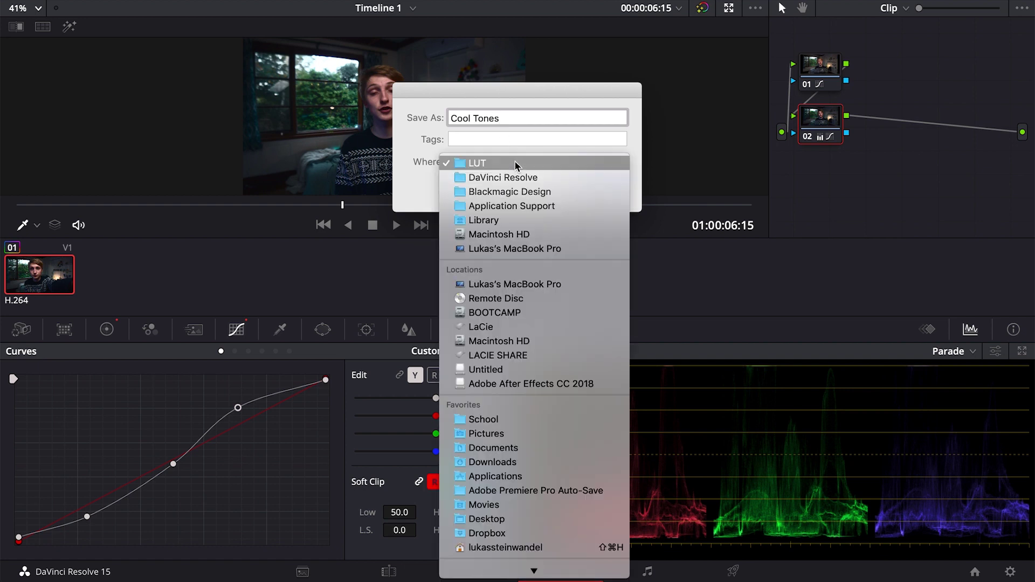
{"action": "left_click", "coordinate": [517, 164]}
{"action": "left_click", "coordinate": [619, 161]}
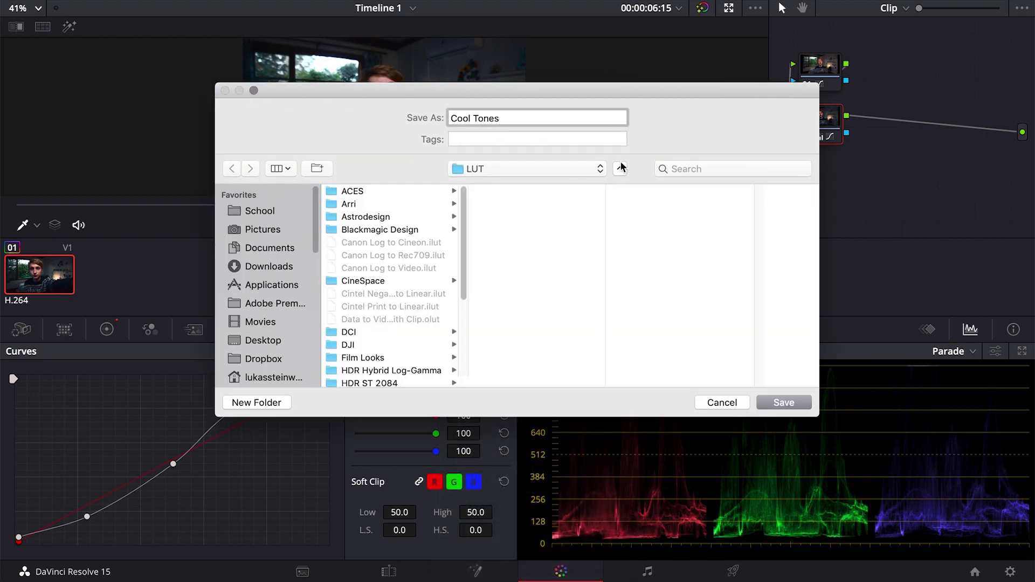
{"action": "left_click", "coordinate": [784, 404]}
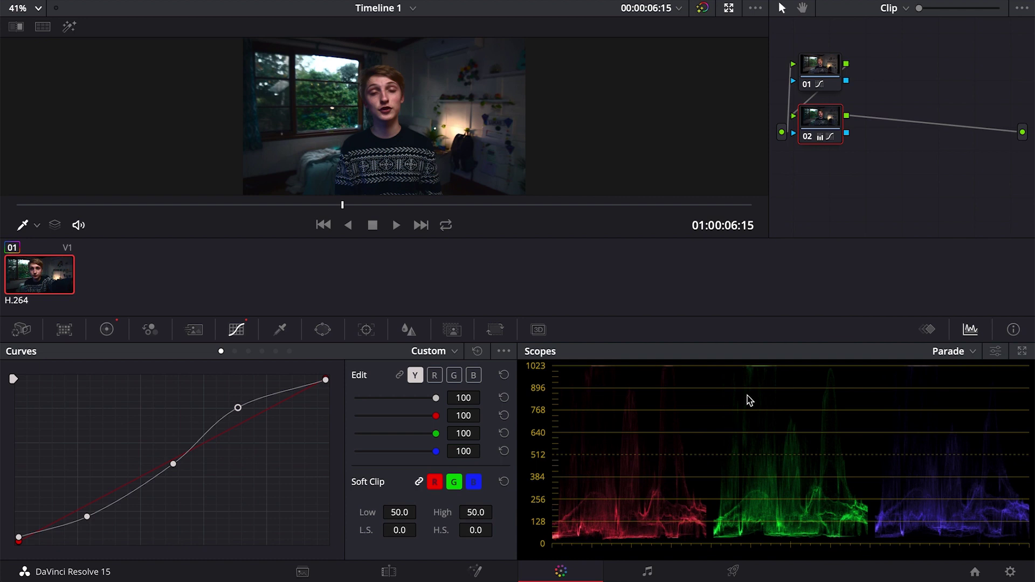
- Load the Cool tones .cube from the Desktop as the Lumetri Creative Look
{"action": "mouse_move", "coordinate": [330, 579]}
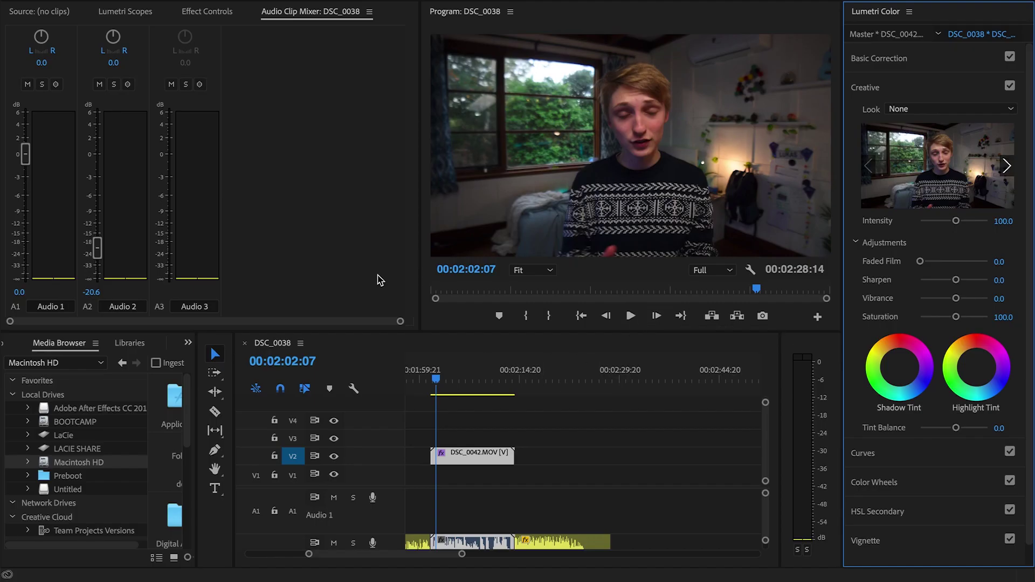
{"action": "left_click", "coordinate": [936, 110]}
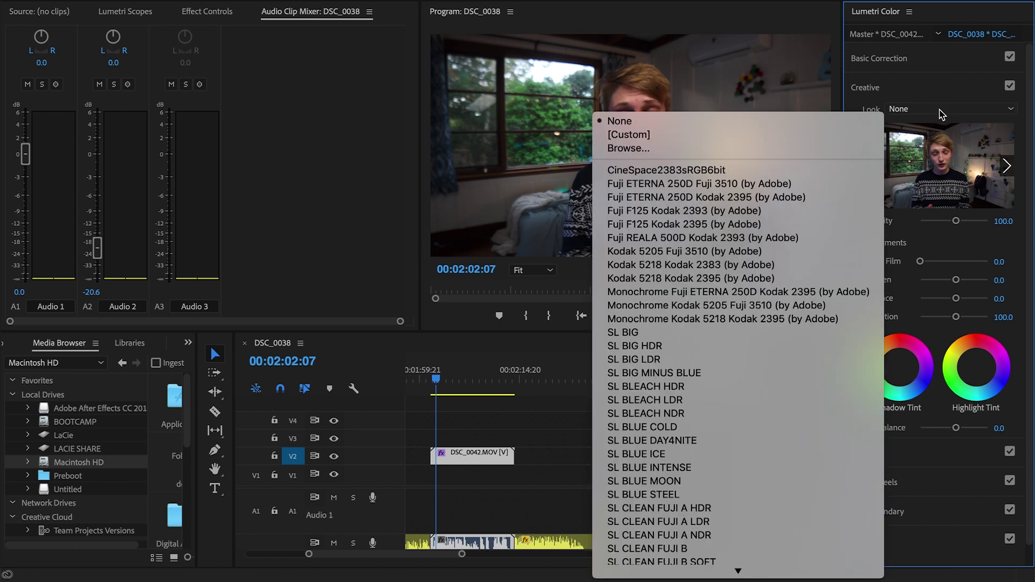
{"action": "left_click", "coordinate": [786, 146]}
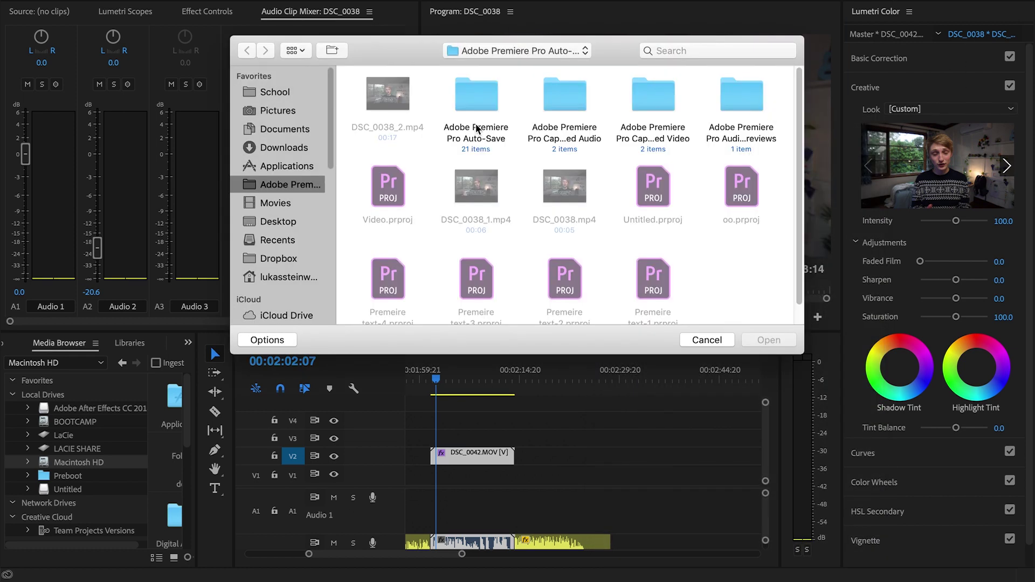
{"action": "left_click", "coordinate": [283, 150]}
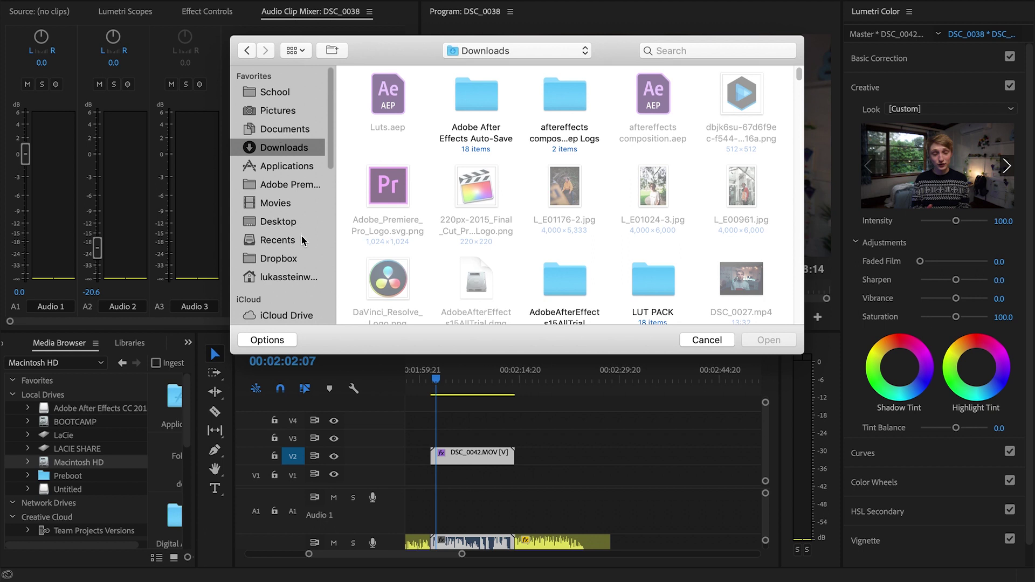
{"action": "left_click", "coordinate": [287, 259]}
{"action": "left_click", "coordinate": [289, 223]}
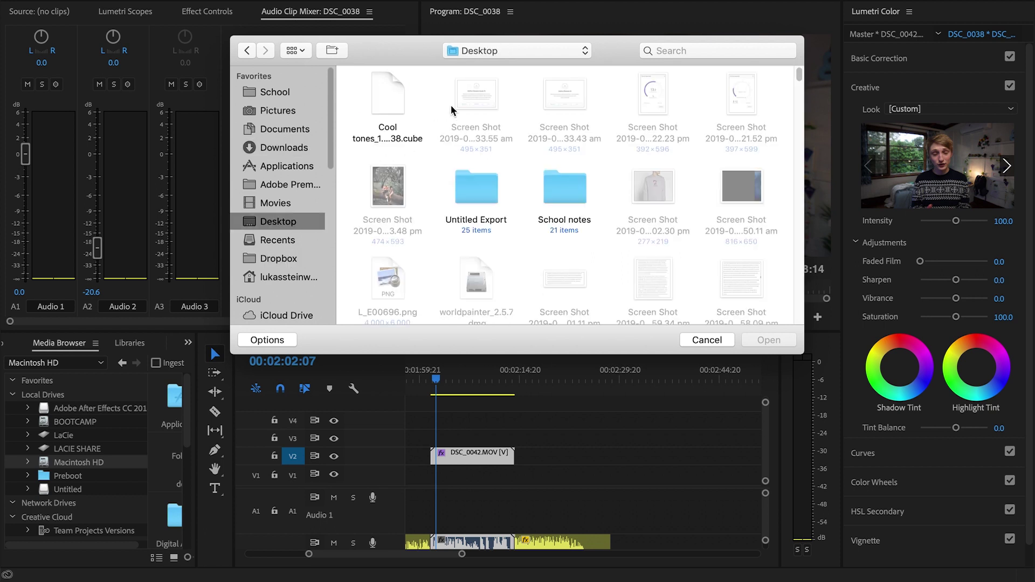
{"action": "left_click", "coordinate": [380, 116]}
{"action": "double_click", "coordinate": [426, 145]}
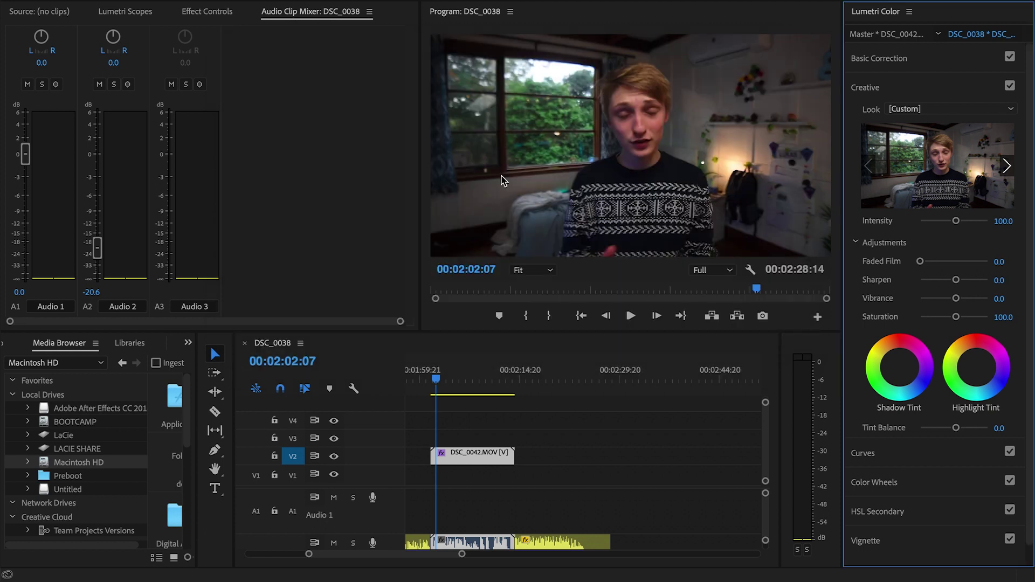
- Move the playhead later and play the clip to review the cooler grade
{"action": "left_click", "coordinate": [458, 367]}
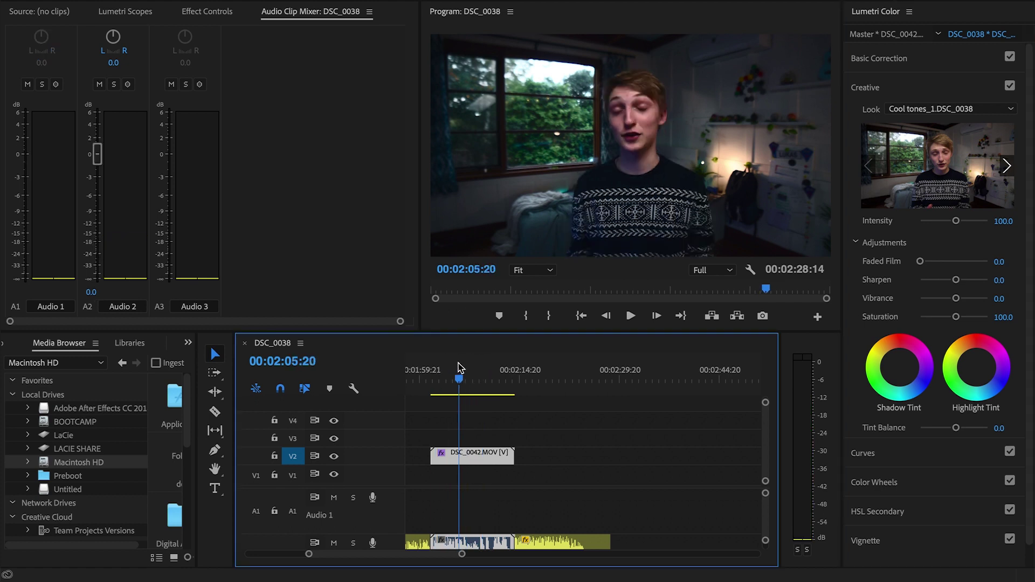
{"action": "key", "text": "space"}
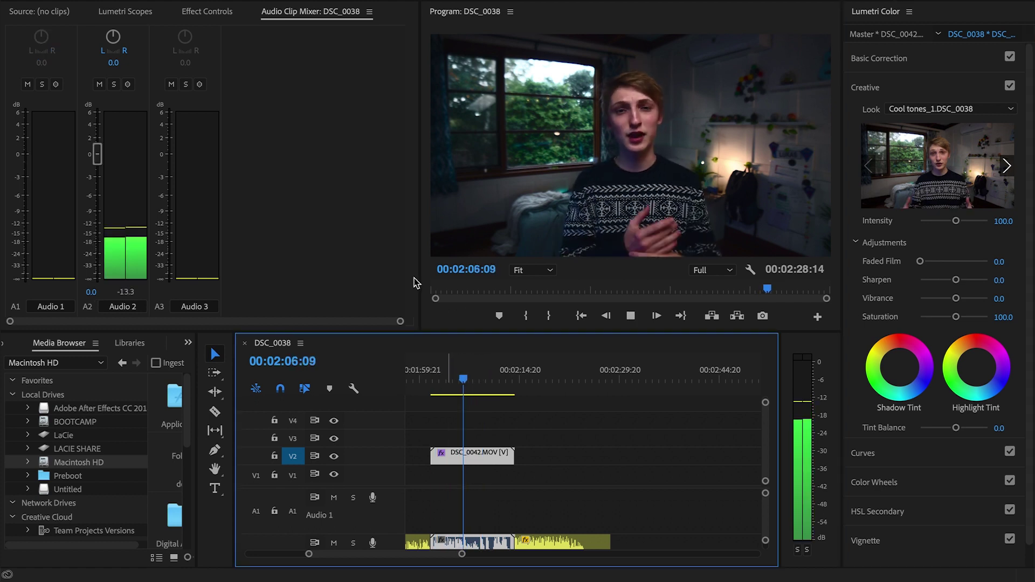
{"action": "key", "text": "space"}
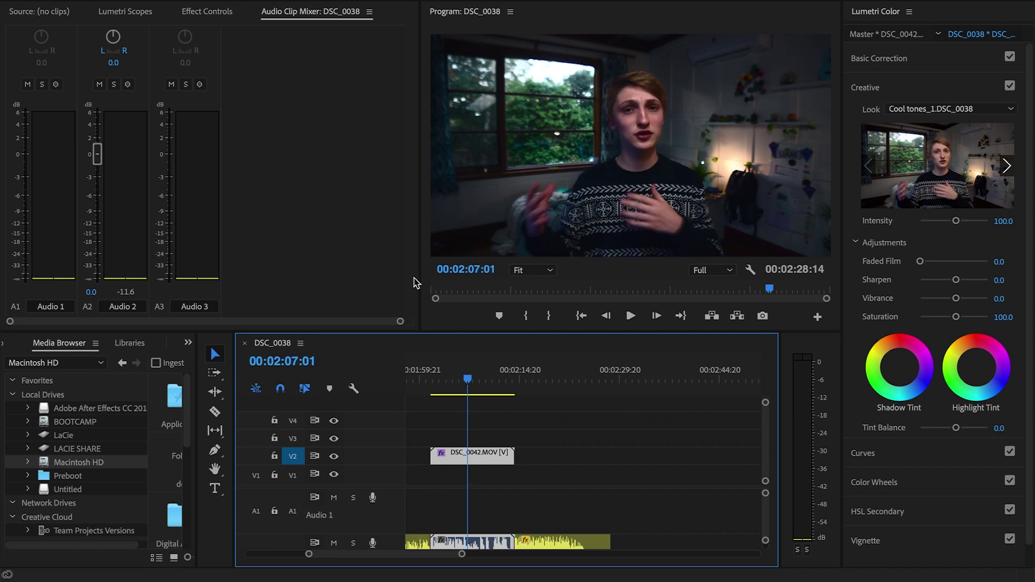